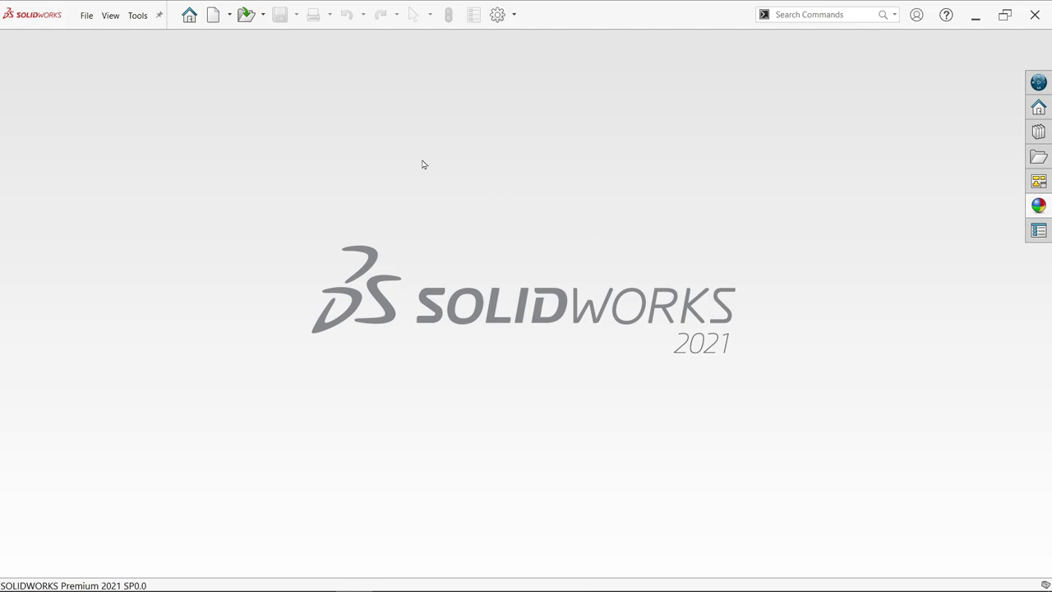
- Create a new empty assembly, Assem1, skipping the Open dialog and Begin Assembly
left_click(87, 15)
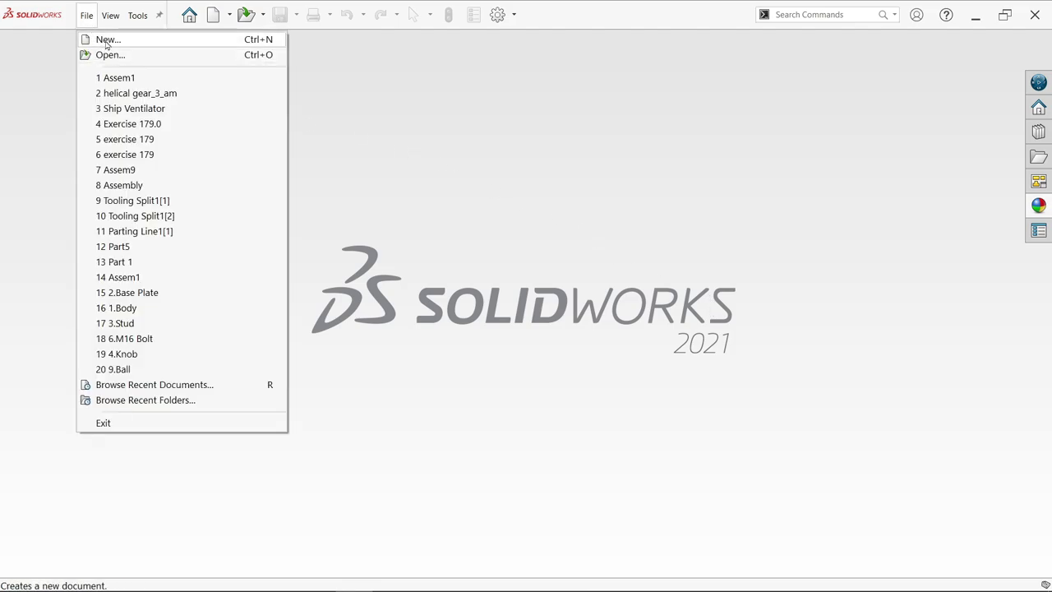
left_click(108, 41)
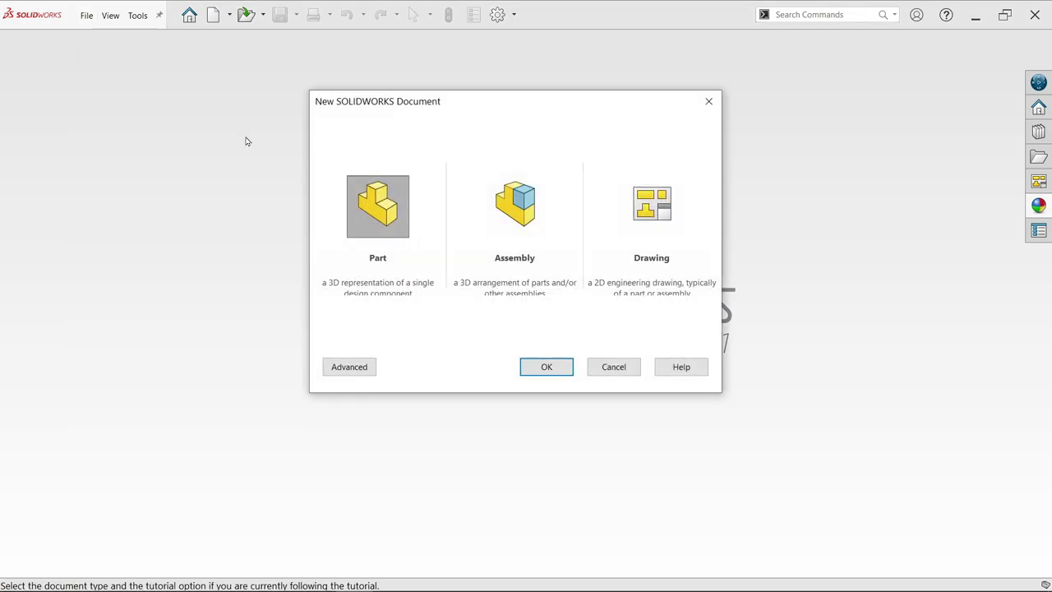
left_click(516, 209)
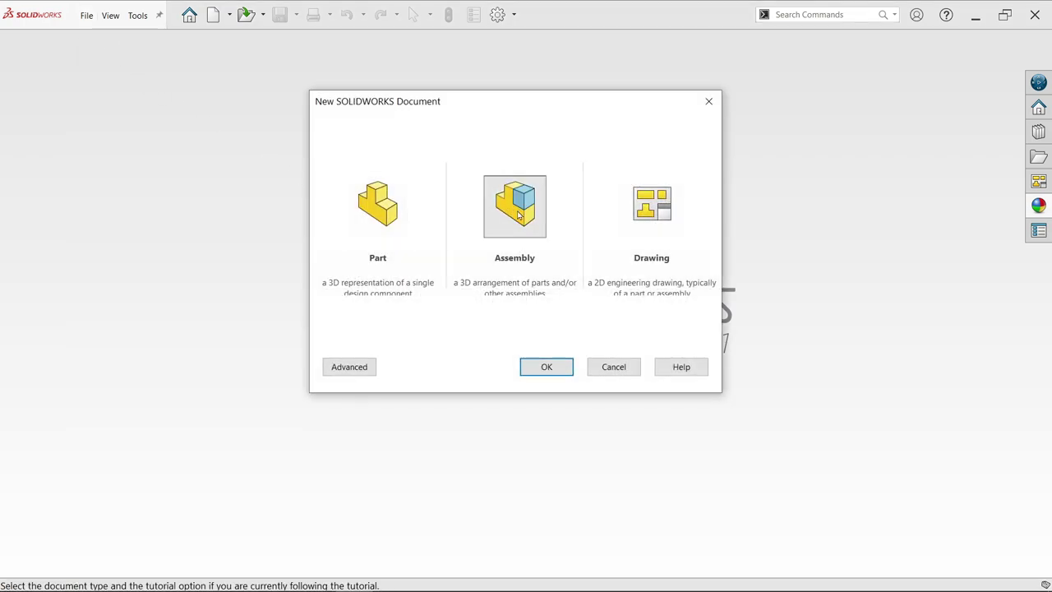
left_click(537, 366)
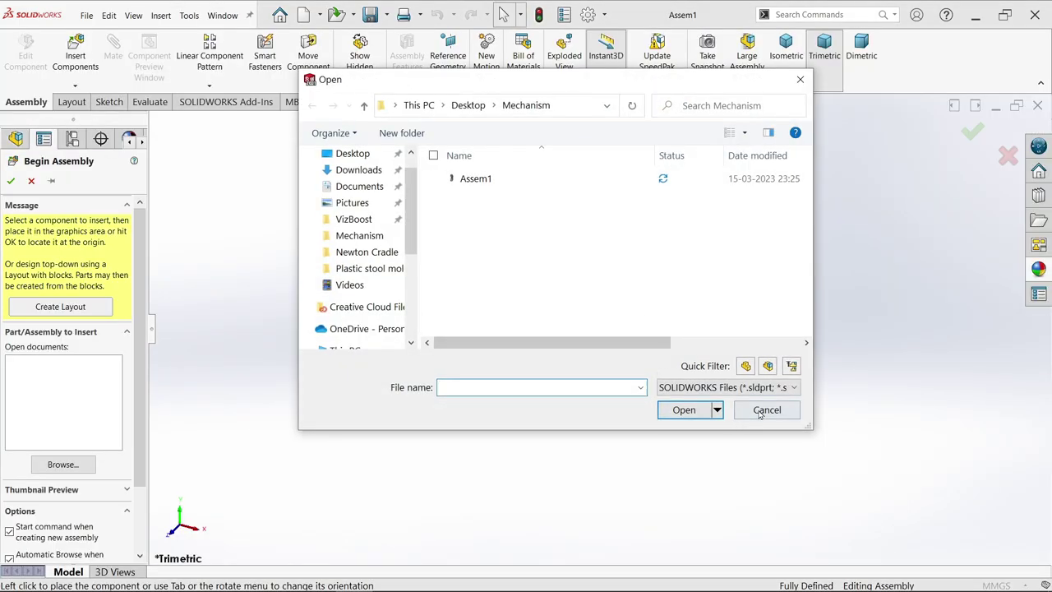
left_click(765, 410)
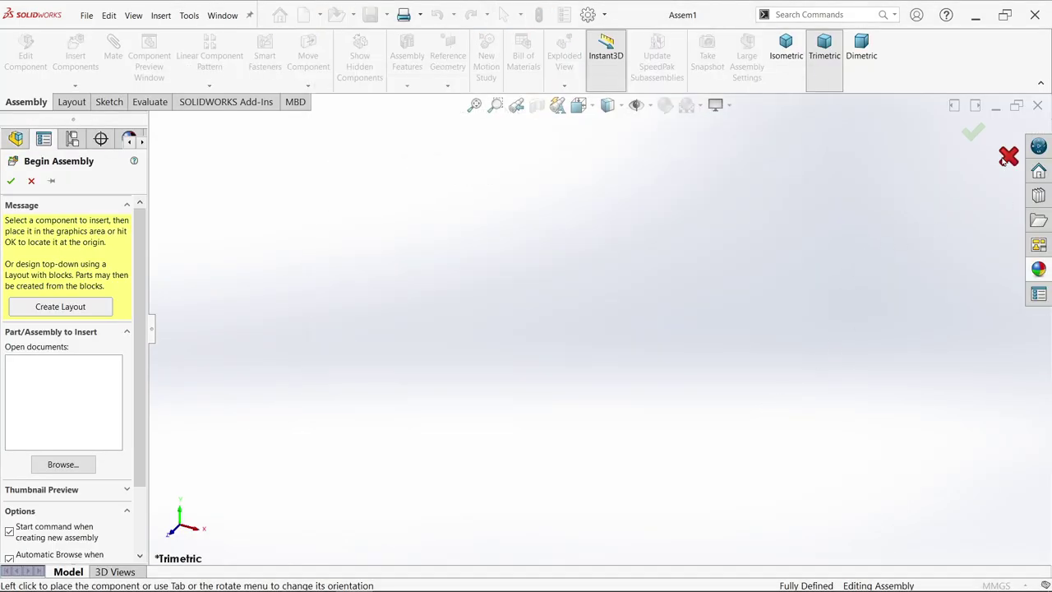
left_click(1005, 160)
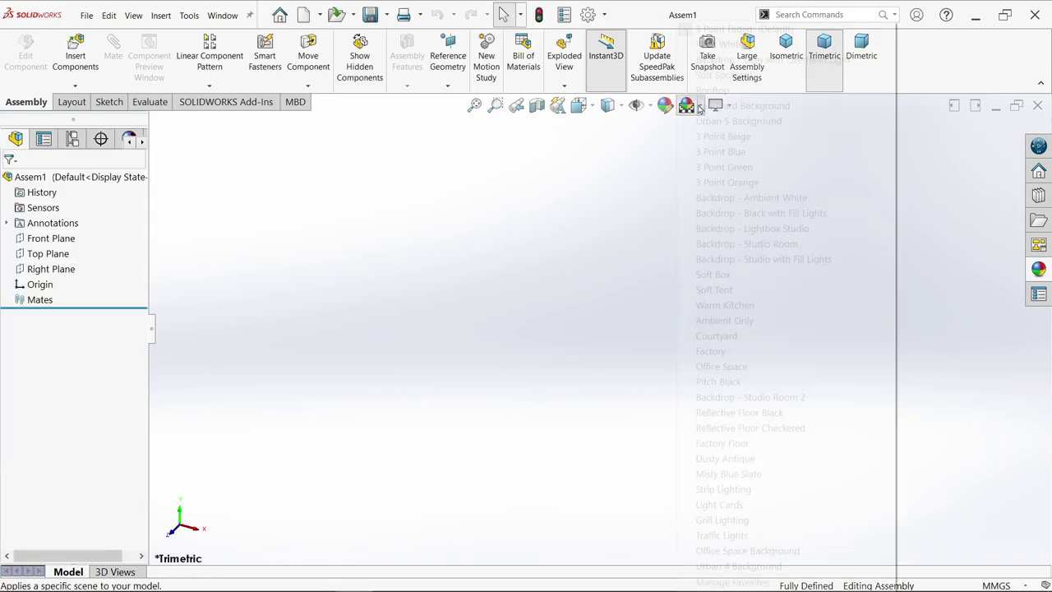
left_click(700, 104)
- Apply the Plain White scene and browse Toolbox > ANSI Metric > Power Transmission > Gears
left_click(736, 45)
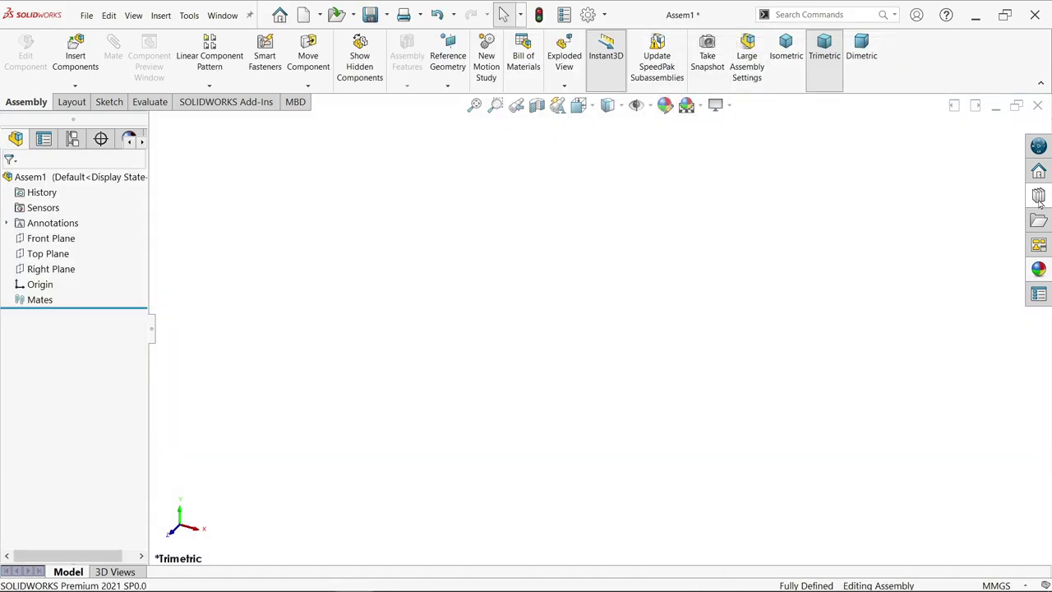
left_click(1039, 197)
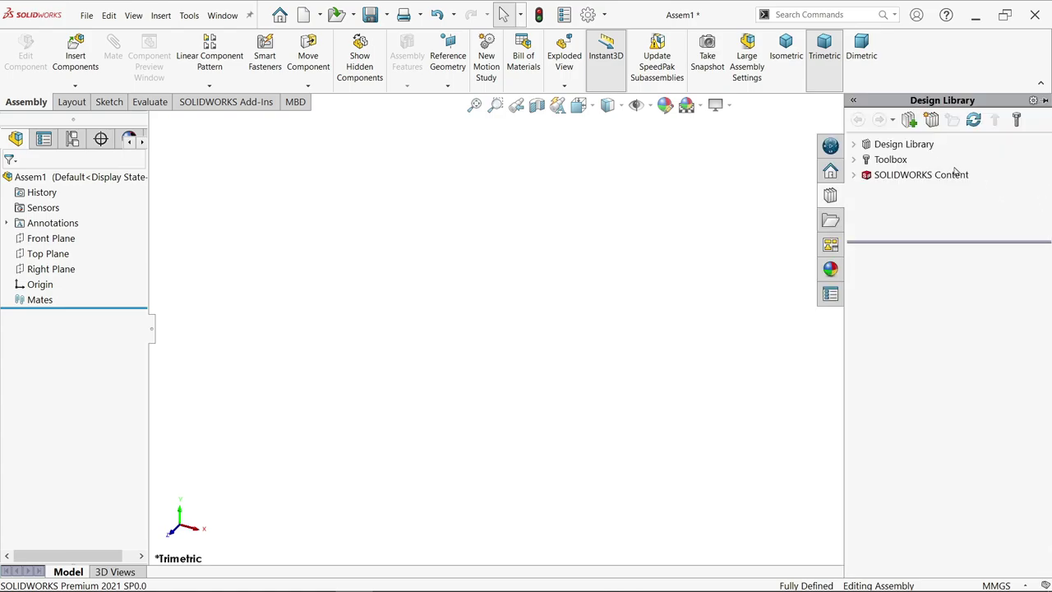
left_click(869, 144)
left_click(873, 162)
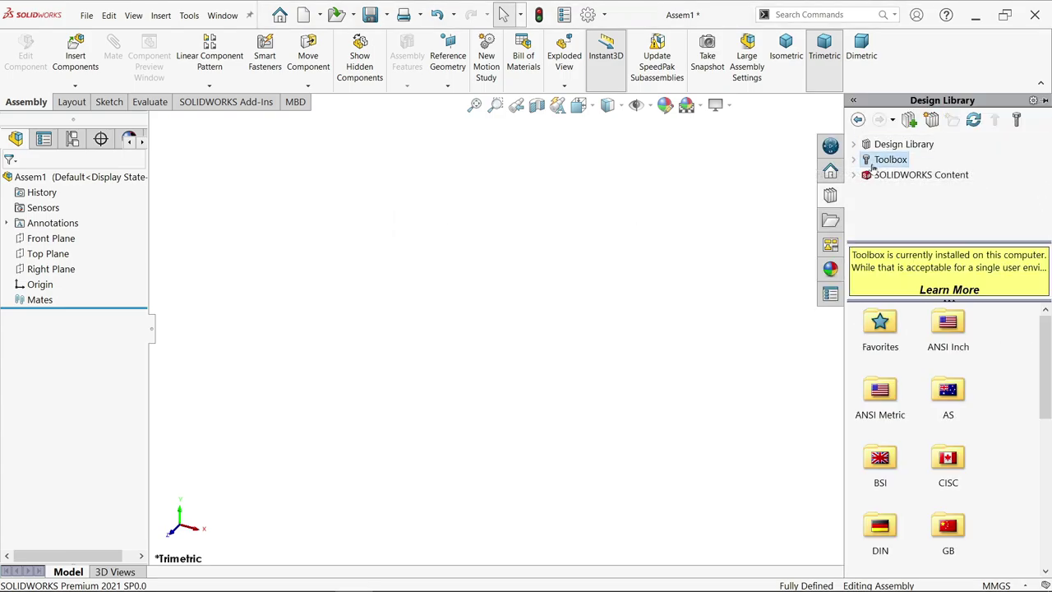
double_click(881, 392)
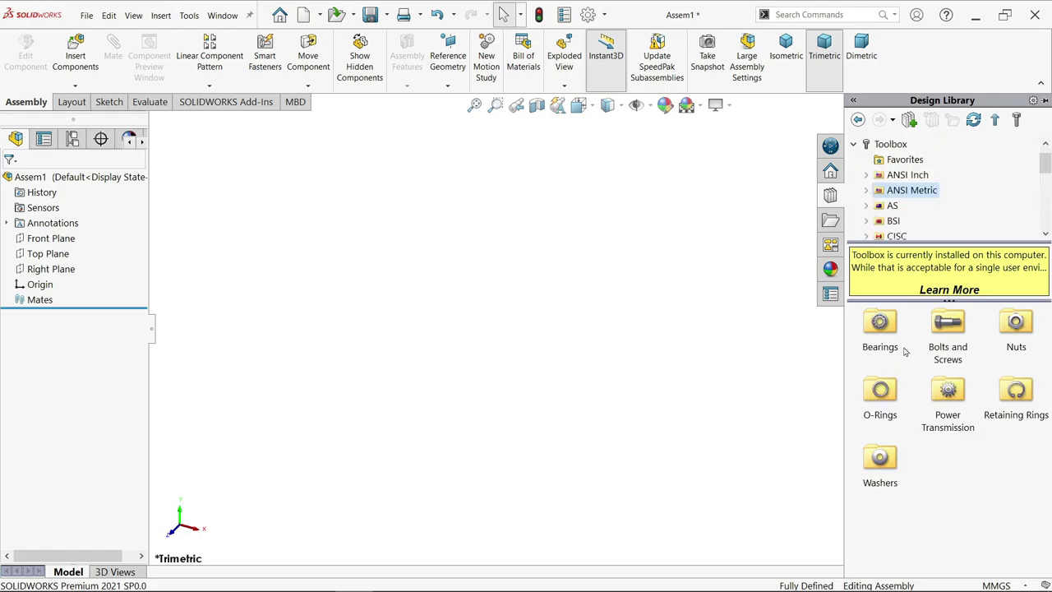
double_click(954, 393)
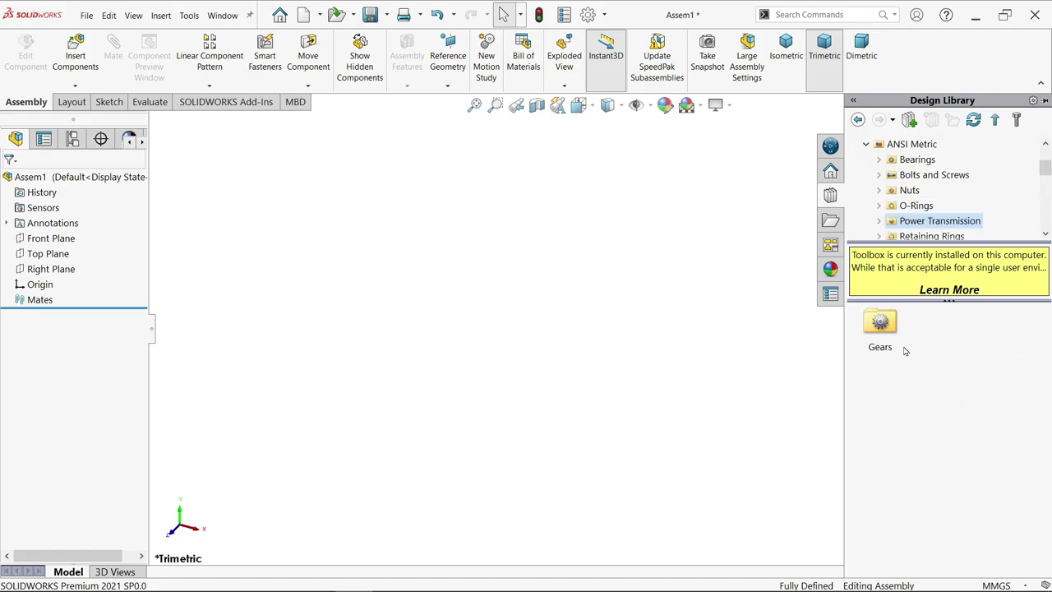
double_click(886, 326)
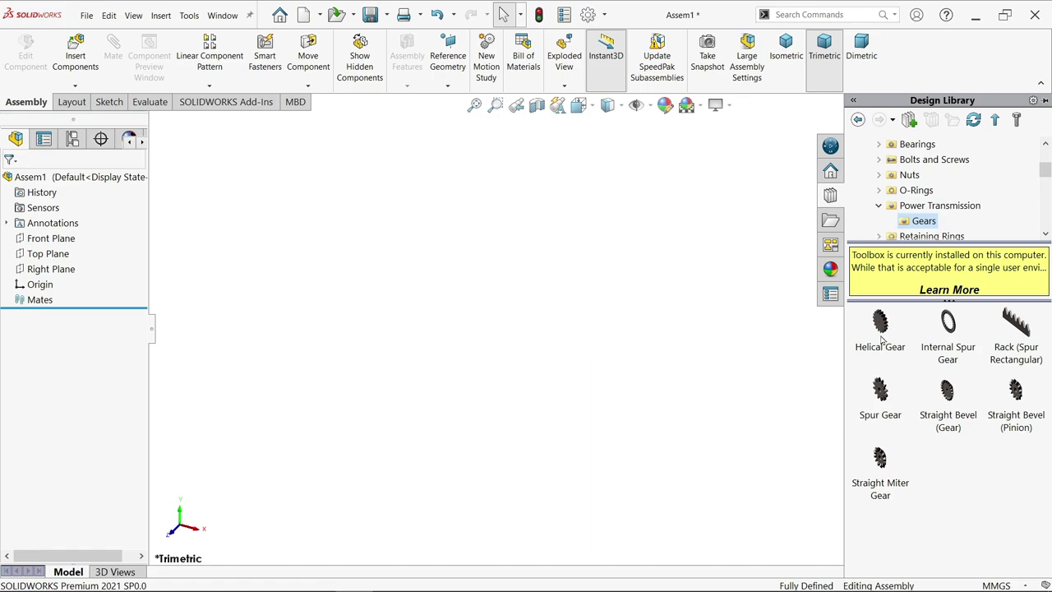
- Insert a helical gear with module 3, 15 teeth and a right-hand helix
left_click_drag(883, 327, 526, 304)
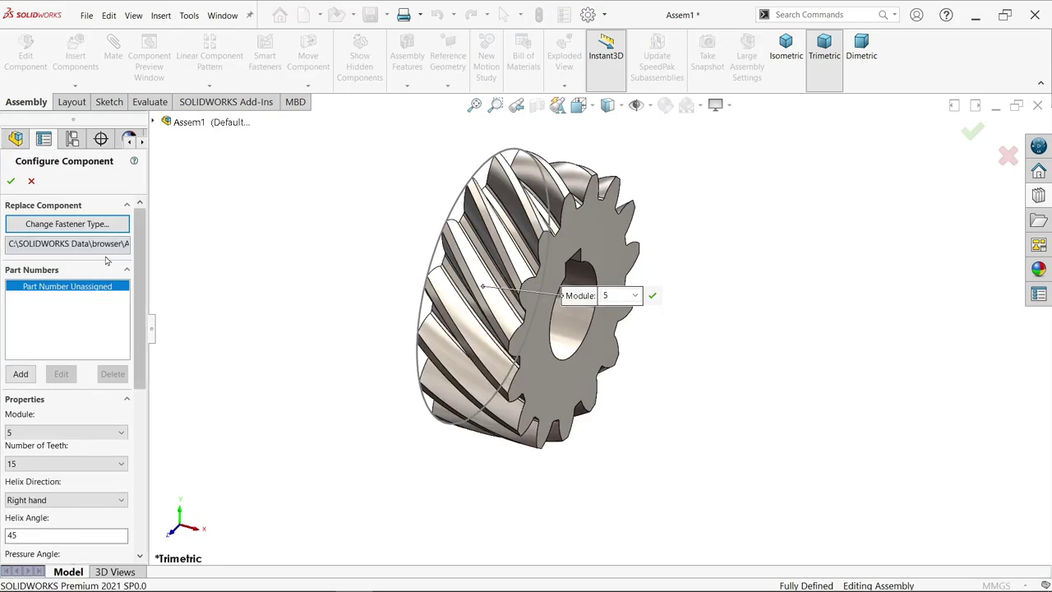
scroll(123, 345, "down", 3)
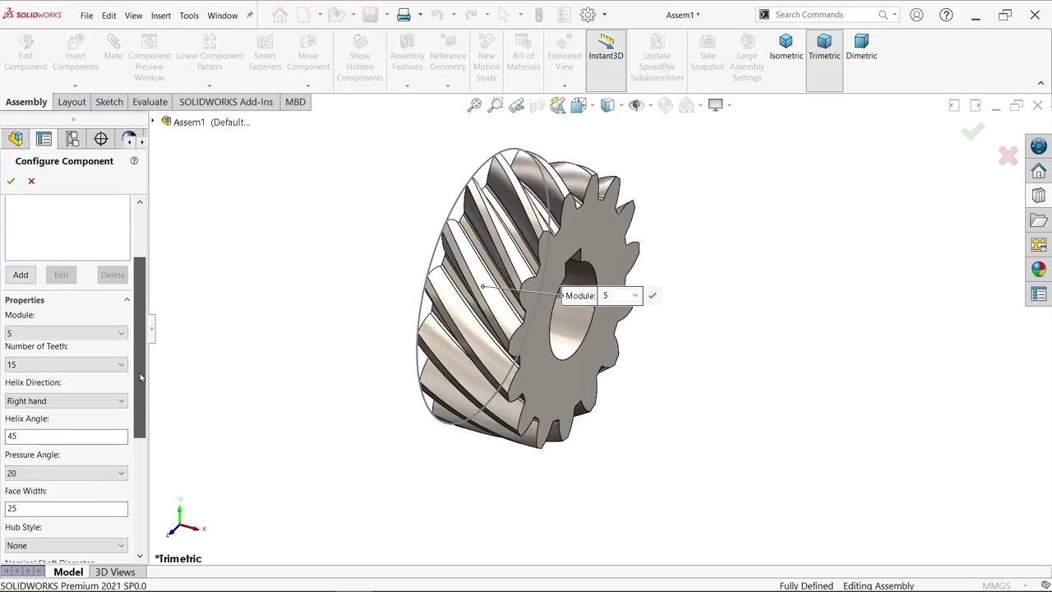
left_click(24, 332)
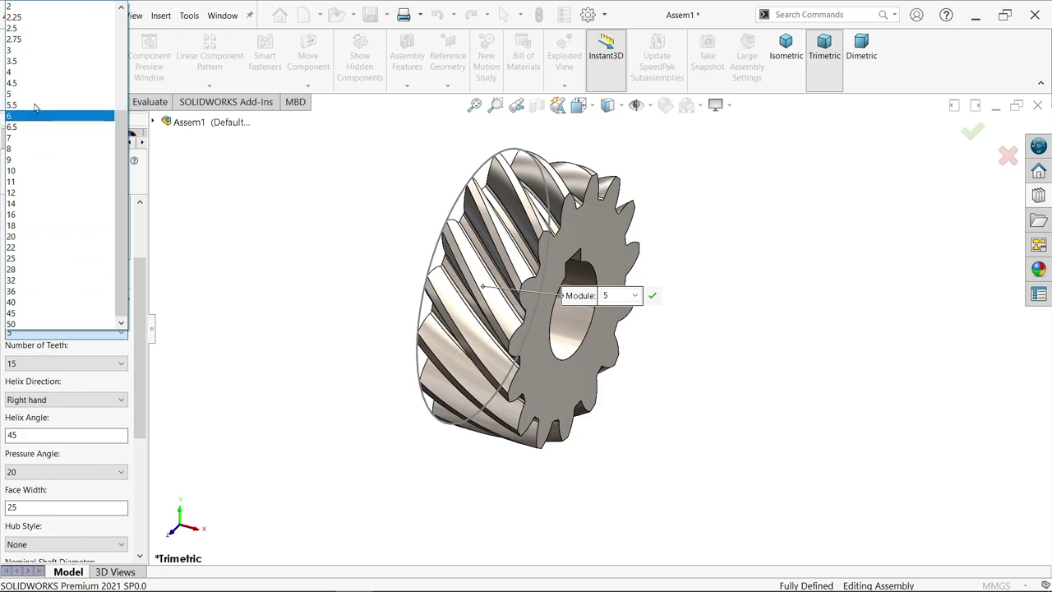
left_click(38, 51)
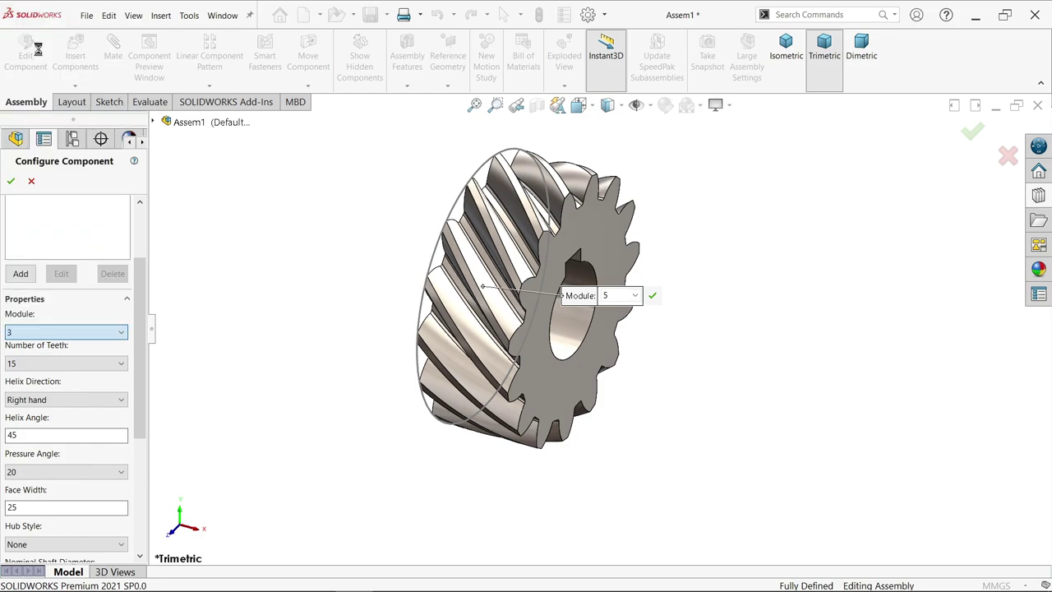
left_click(65, 365)
left_click(65, 365)
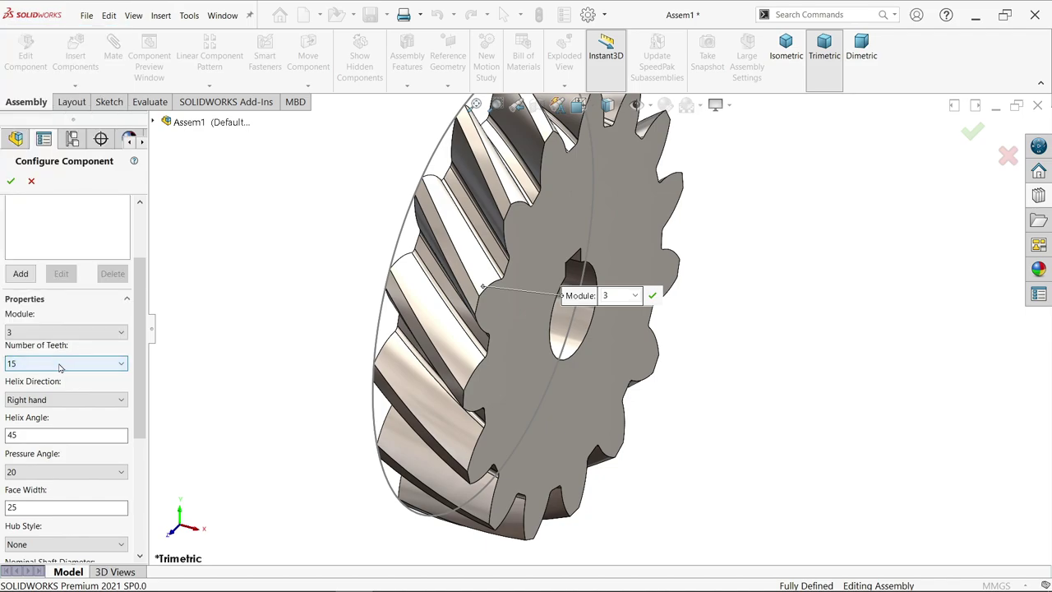
left_click(55, 401)
left_click(54, 408)
- Keep 20° pressure angle, face width 22, no hub, 25 shaft and Rectangular(1) keyway
scroll(141, 395, "down", 2)
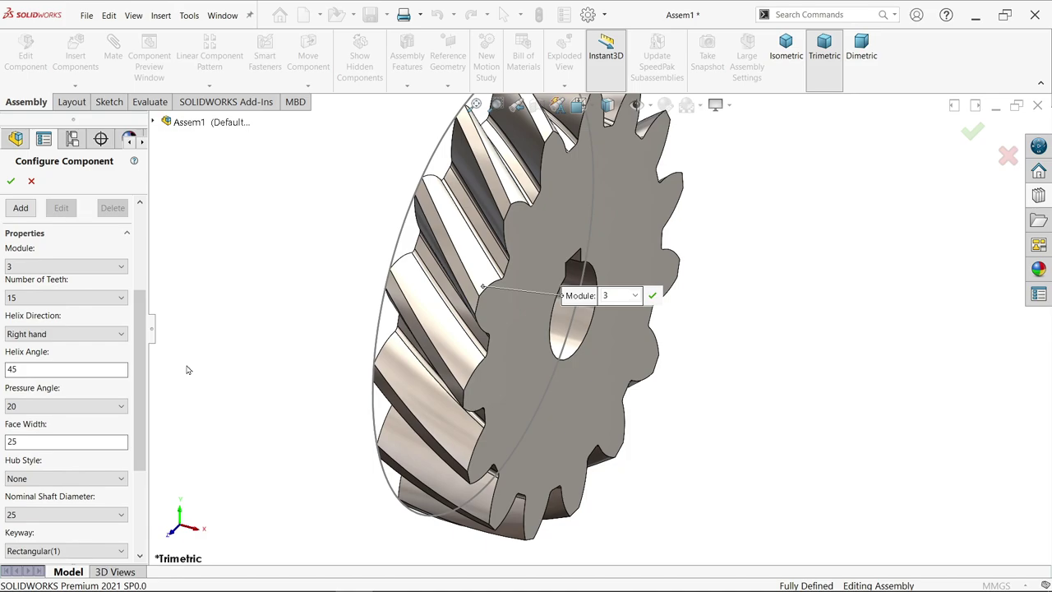
left_click(29, 408)
left_click(29, 418)
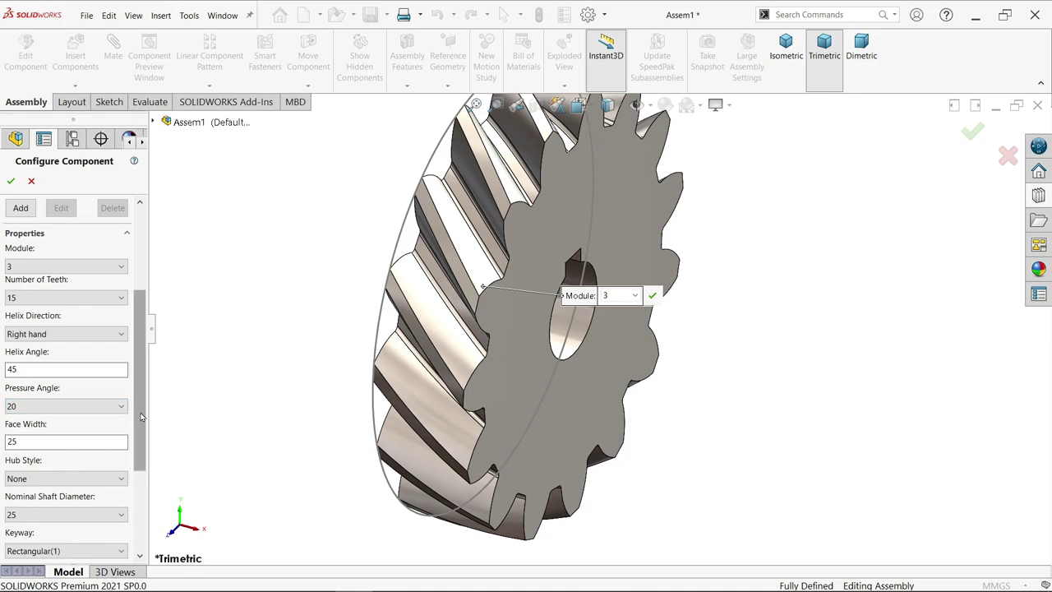
scroll(138, 413, "down", 2)
double_click(12, 363)
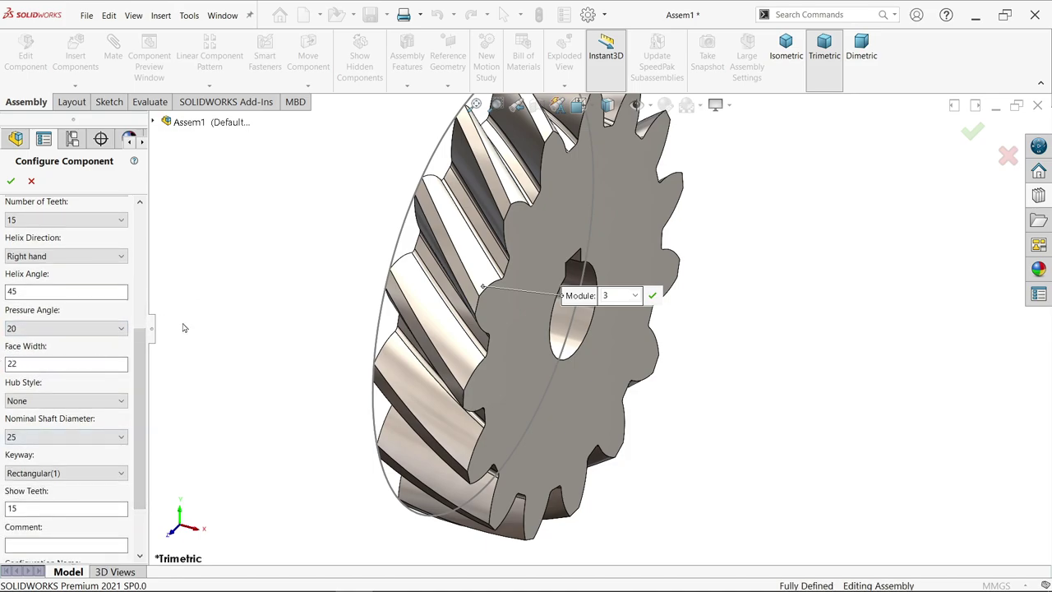
left_click(29, 400)
left_click(35, 408)
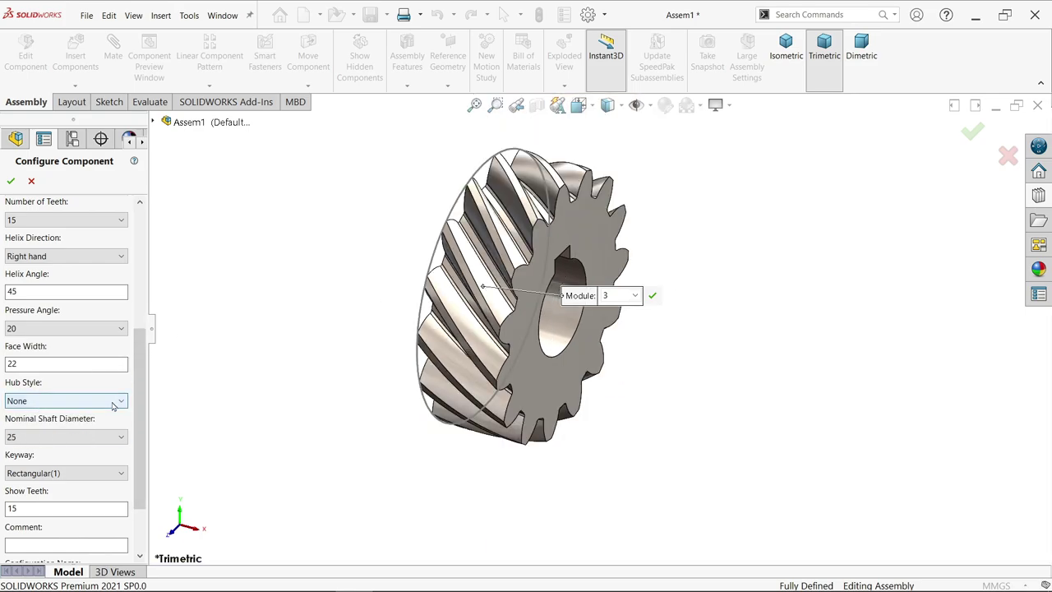
scroll(107, 411, "down", 2)
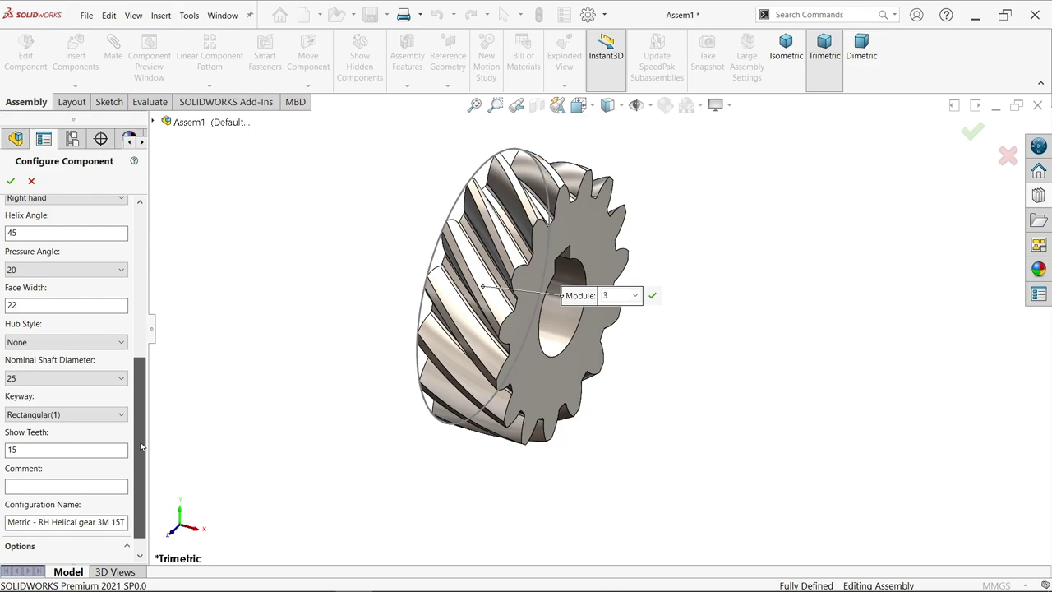
left_click(50, 379)
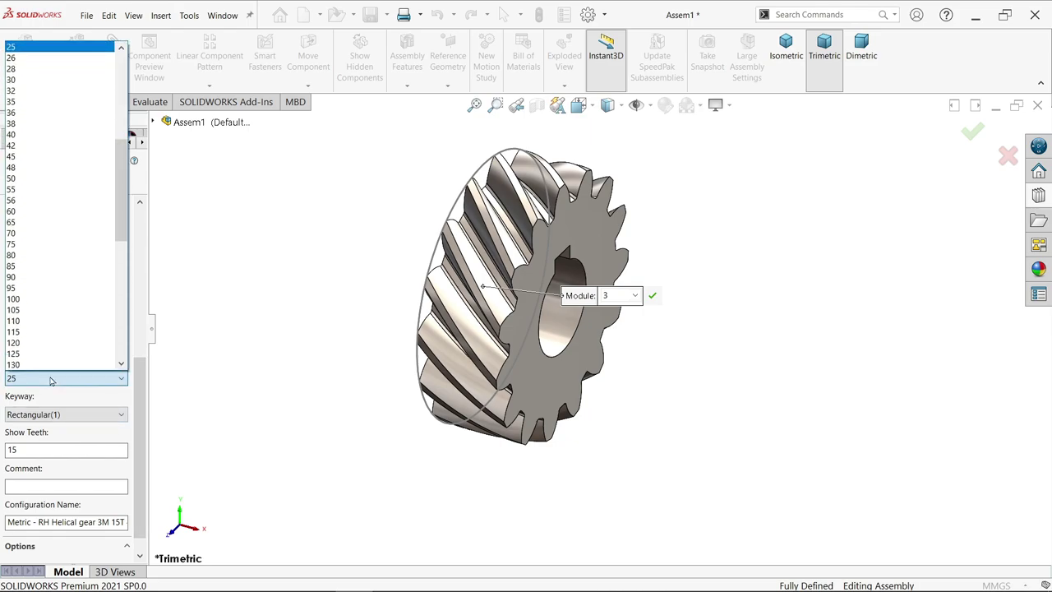
left_click(50, 380)
left_click(47, 416)
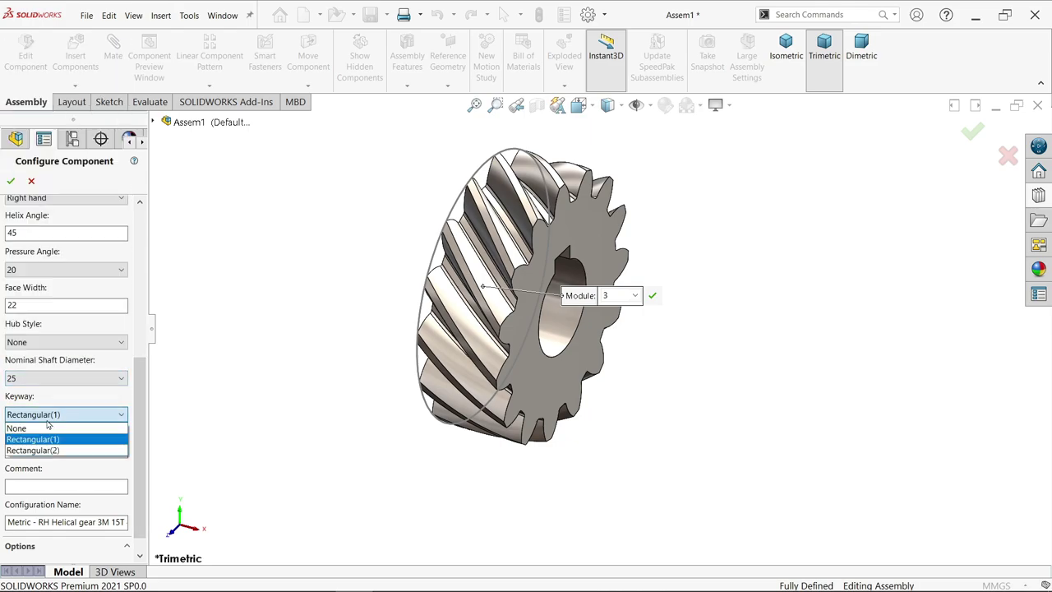
left_click(47, 439)
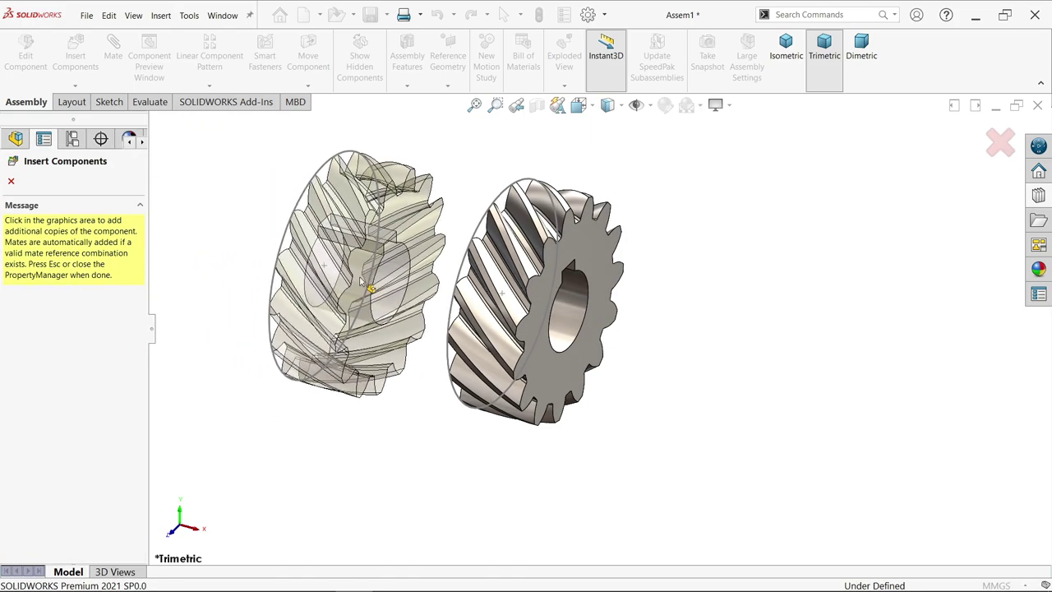
- Place a second helical gear copy beside the first and stop inserting components
left_click(357, 240)
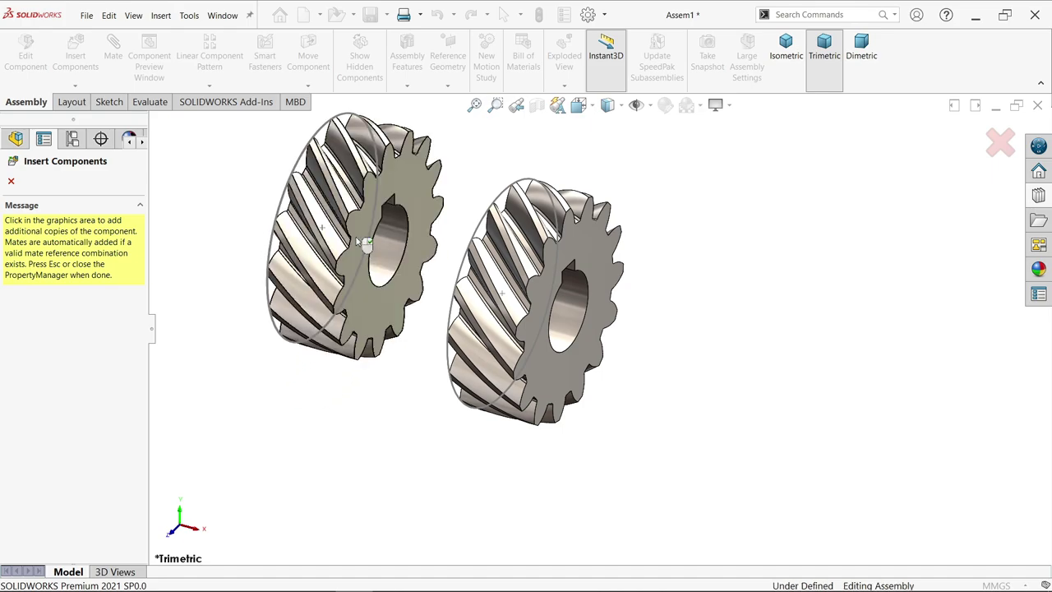
left_click(11, 183)
key("f")
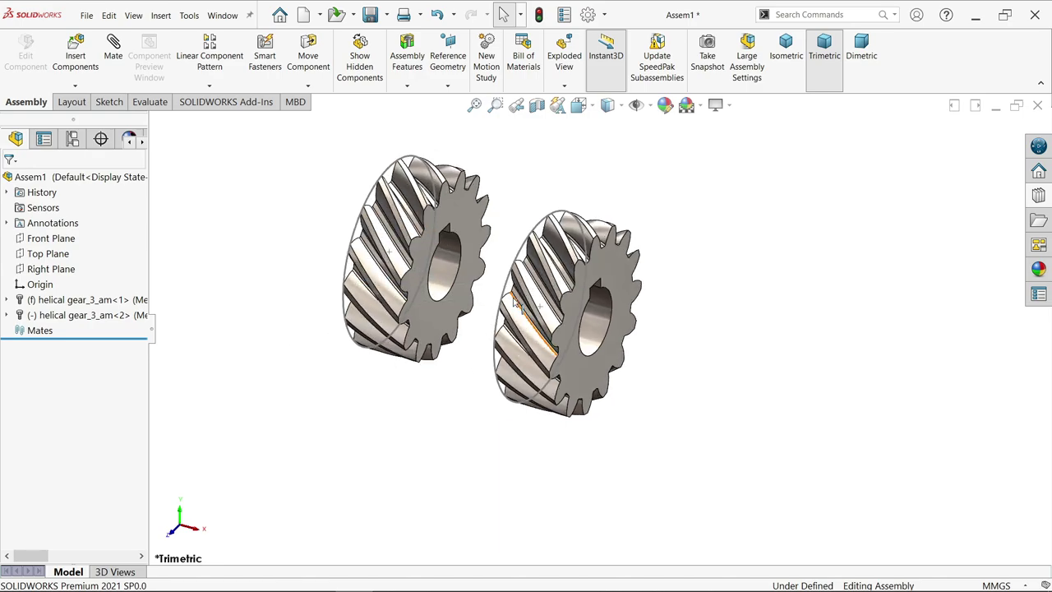
- Float the fixed first gear and drag both gears into new positions
right_click(622, 267)
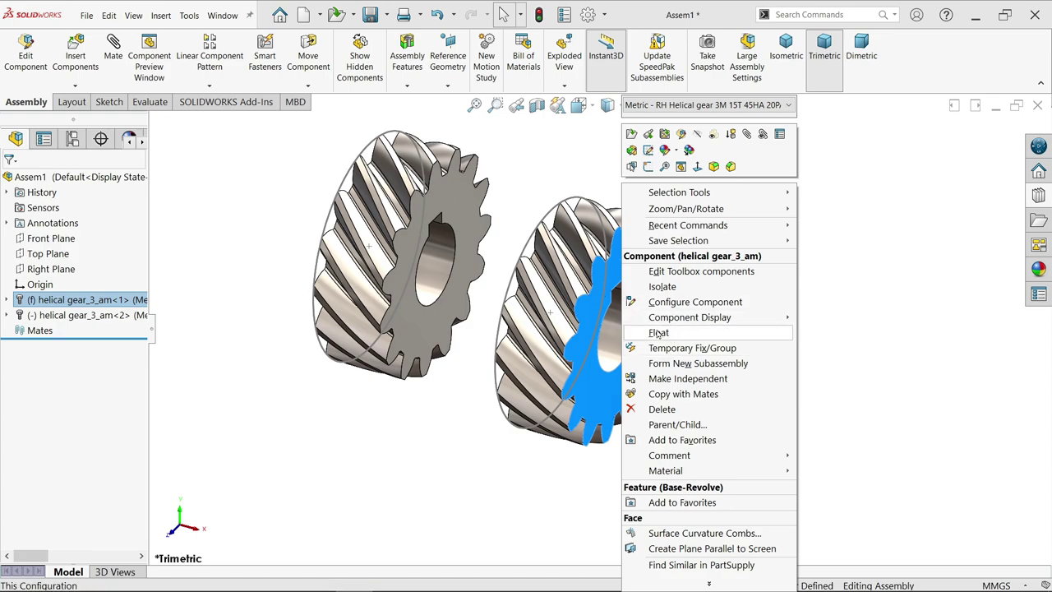
left_click(661, 334)
left_click_drag(647, 309, 680, 325)
left_click_drag(462, 227, 464, 246)
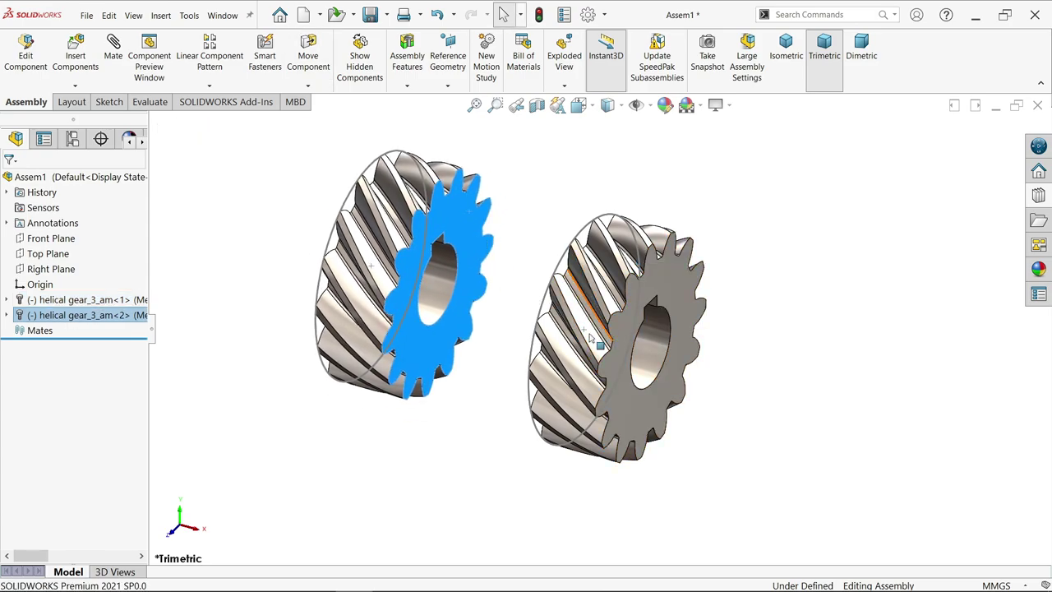
- Select helical gear_3_am<1>, switch to the isometric view and zoom in
left_click(89, 300)
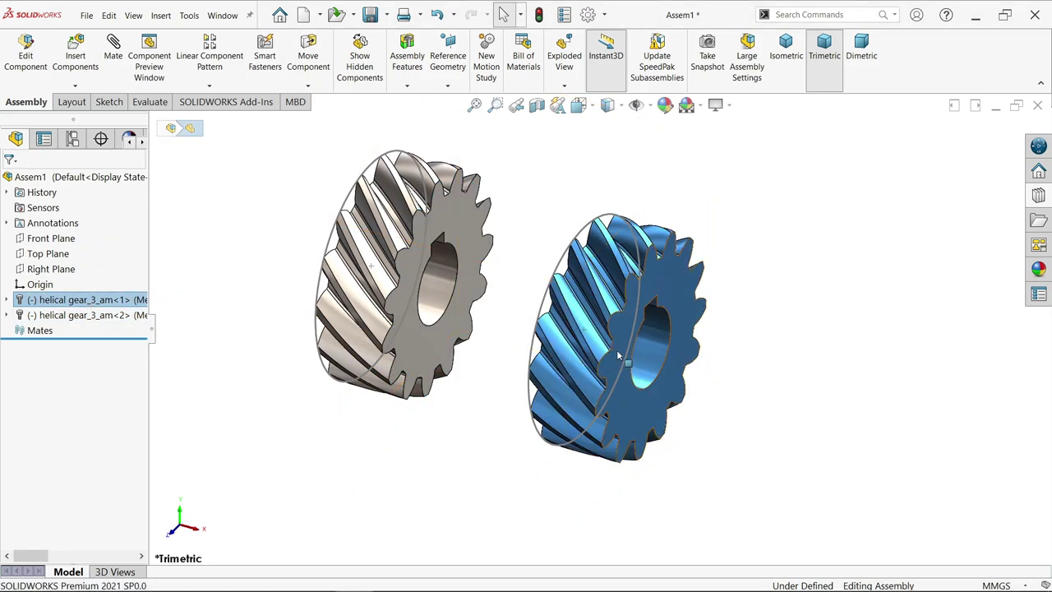
left_click(785, 48)
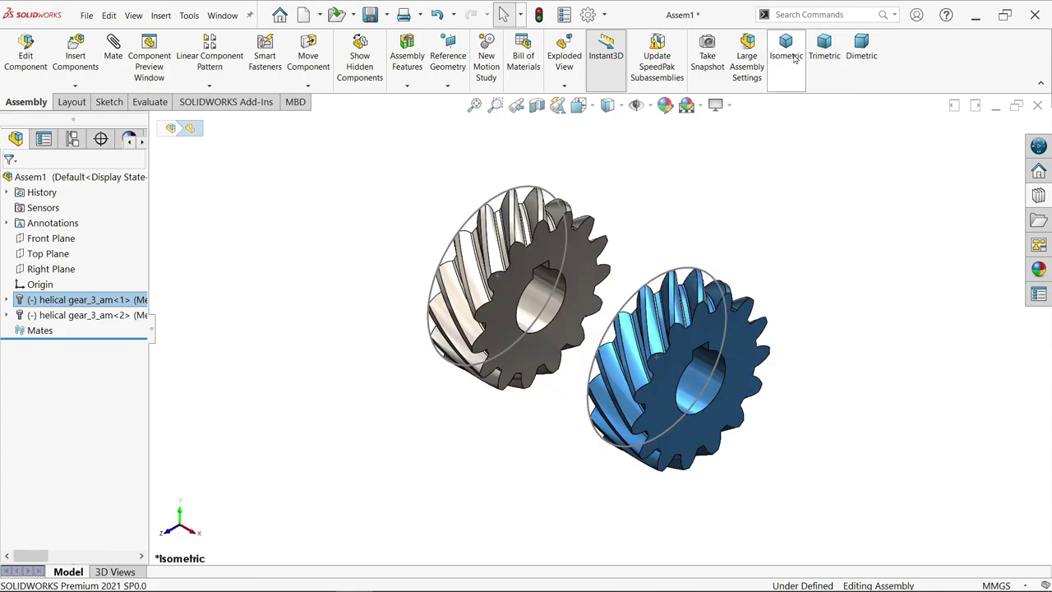
scroll(760, 421, "down", 4)
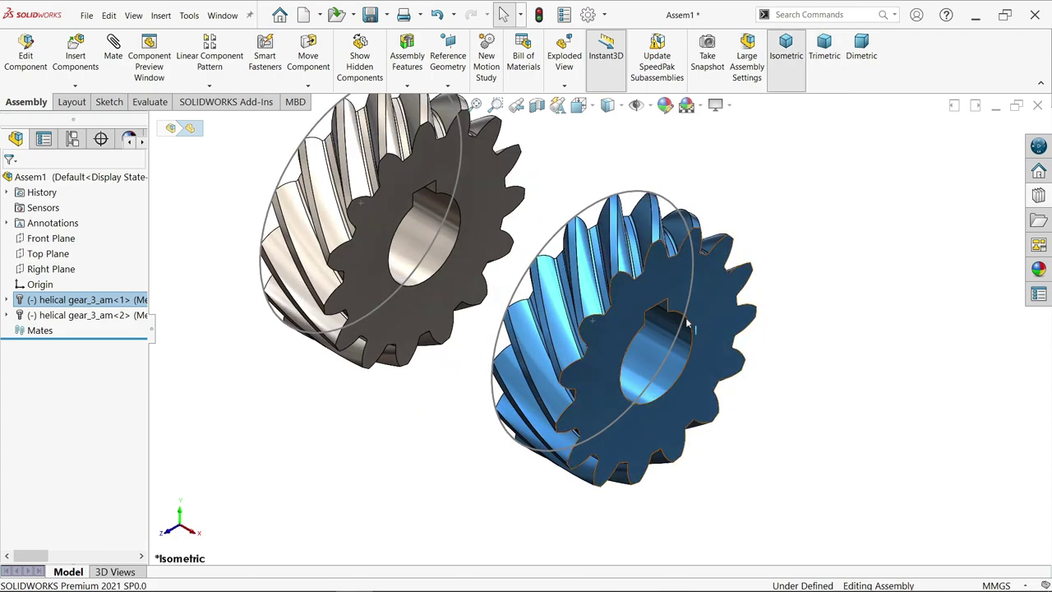
- Deselect the gears, turn on View Temporary Axes, and start a new mate
left_click(226, 205)
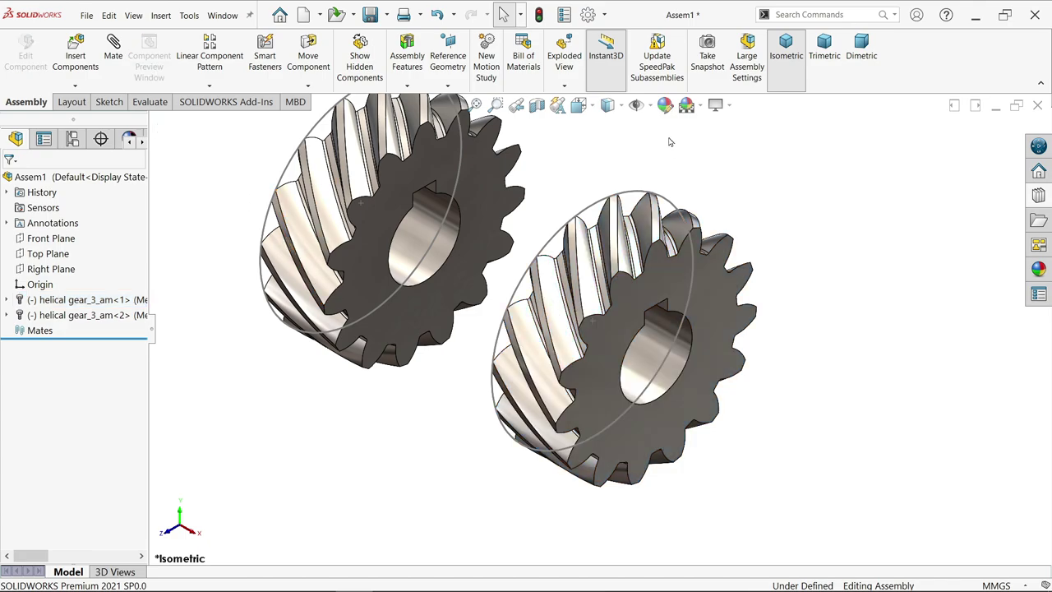
left_click(650, 106)
left_click(650, 106)
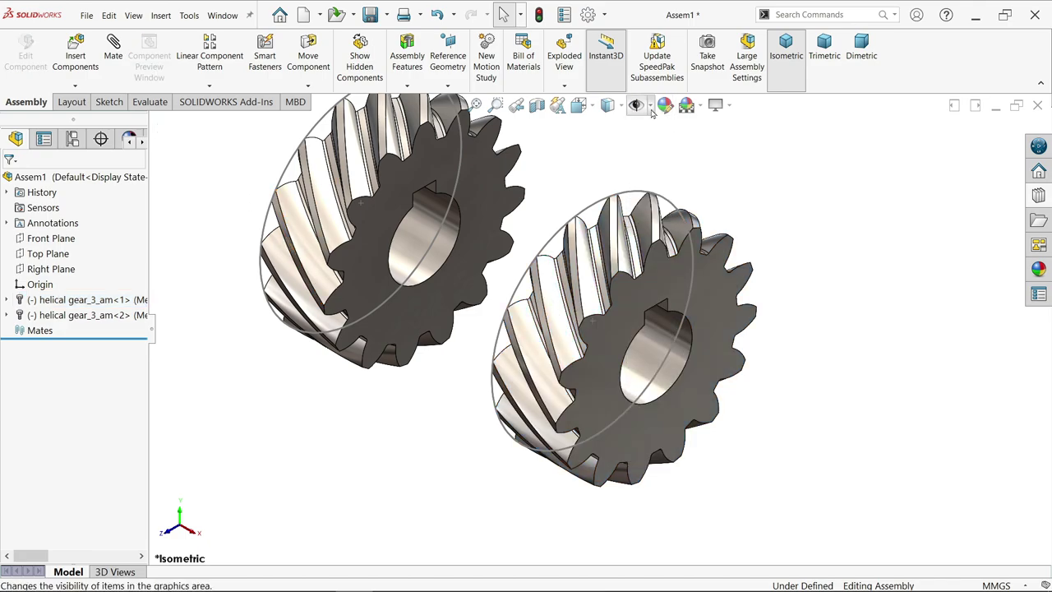
left_click(650, 106)
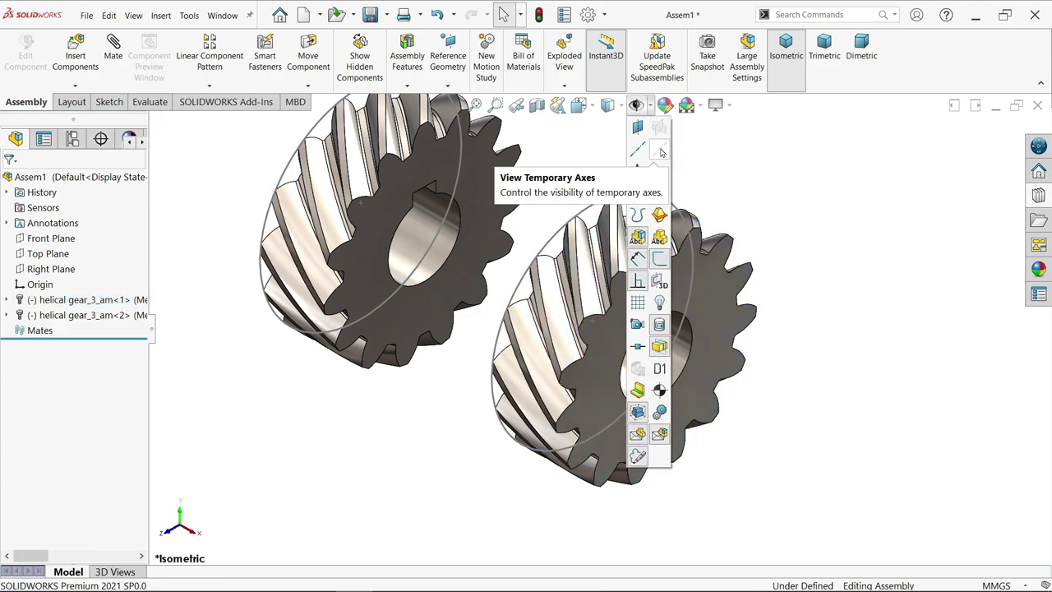
left_click(661, 151)
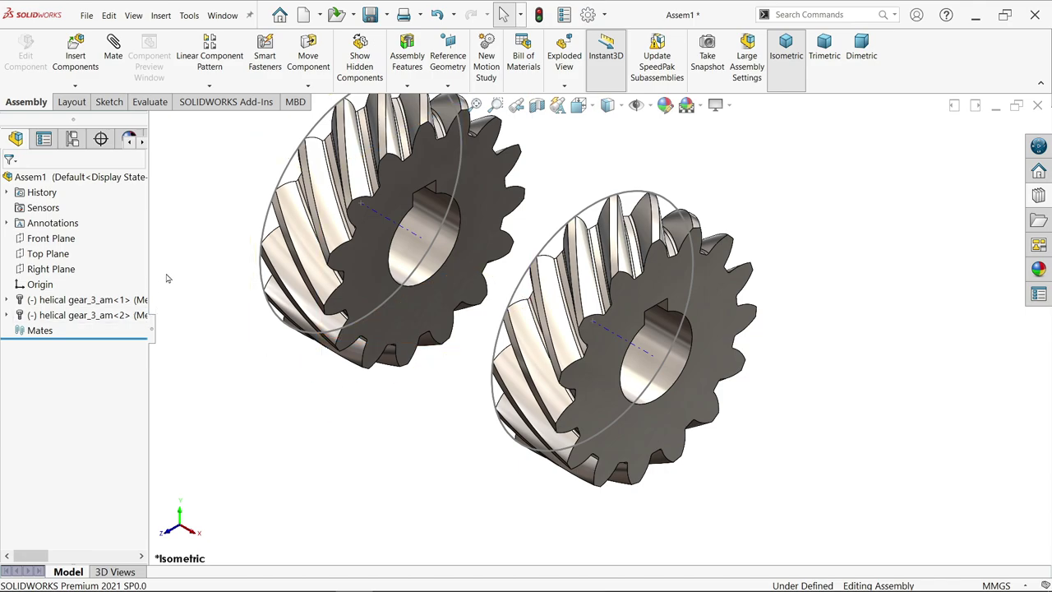
left_click(114, 50)
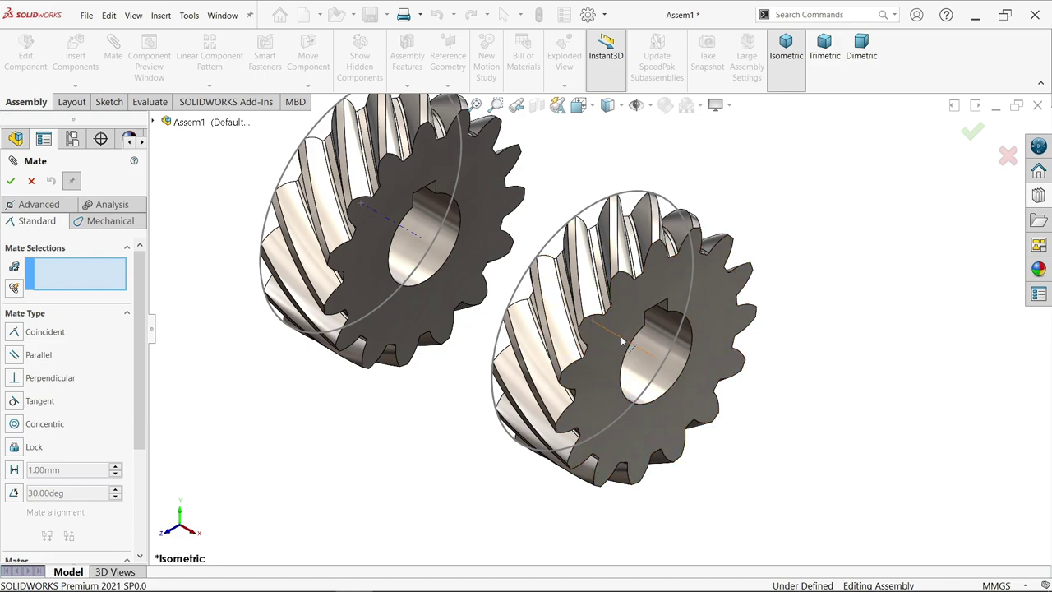
- Set an 11 mm distance mate between the Right Plane and the right gear's front face
left_click(152, 122)
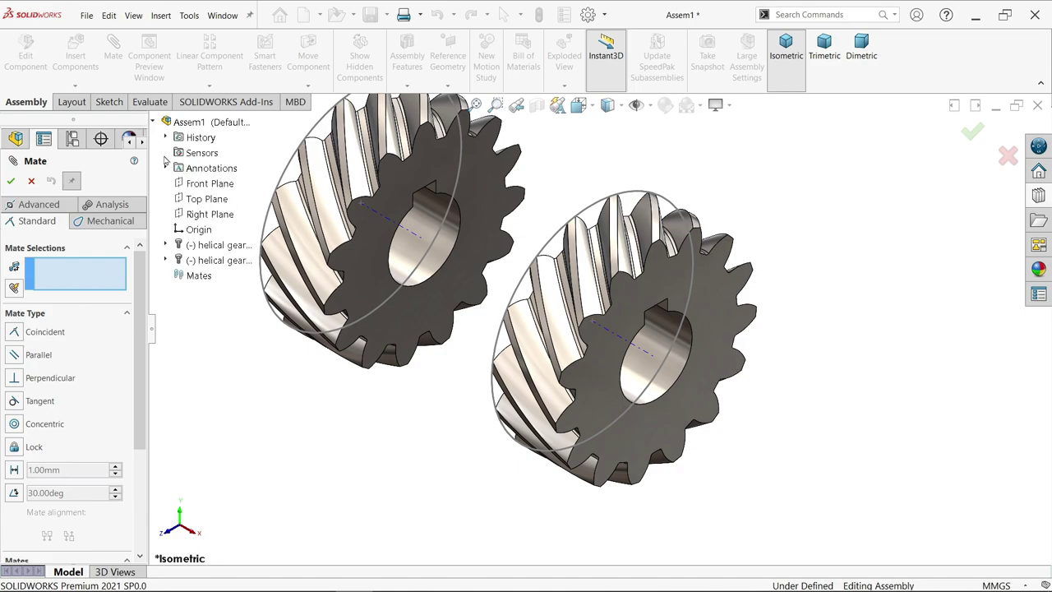
left_click(210, 214)
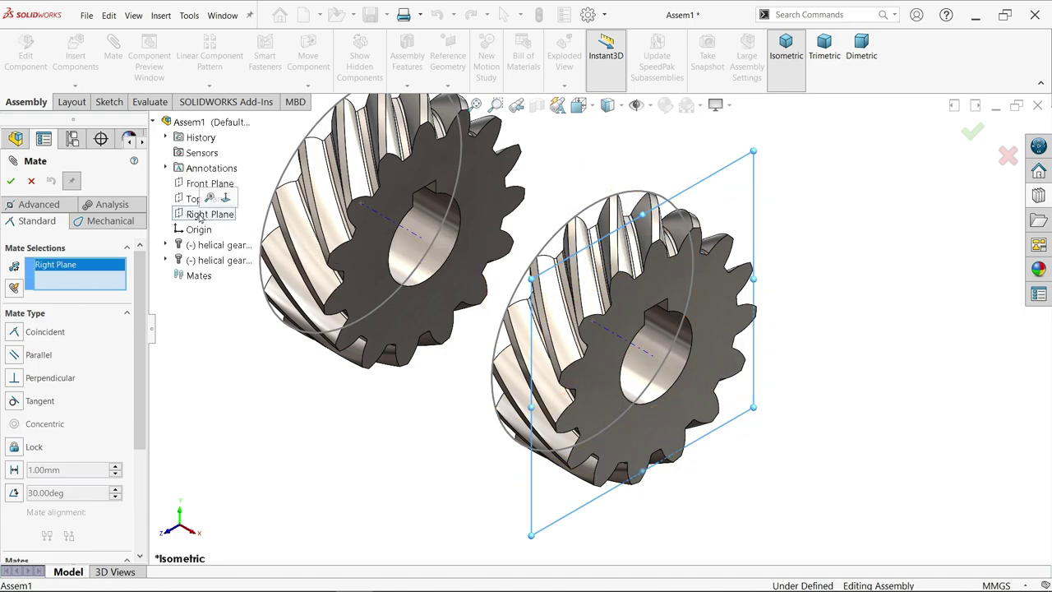
left_click(591, 364)
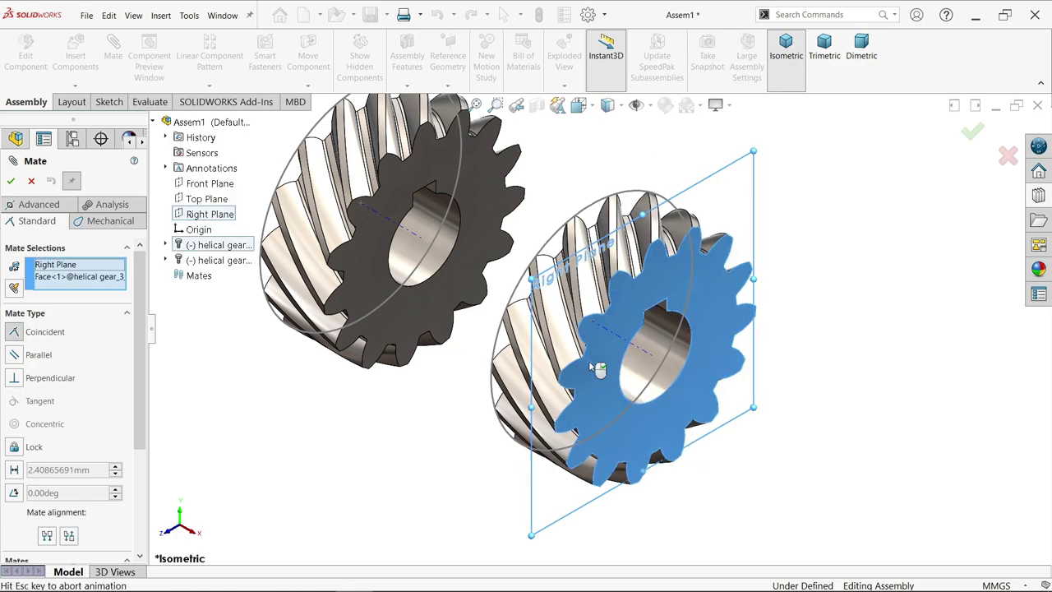
middle_click_drag(806, 247, 837, 271)
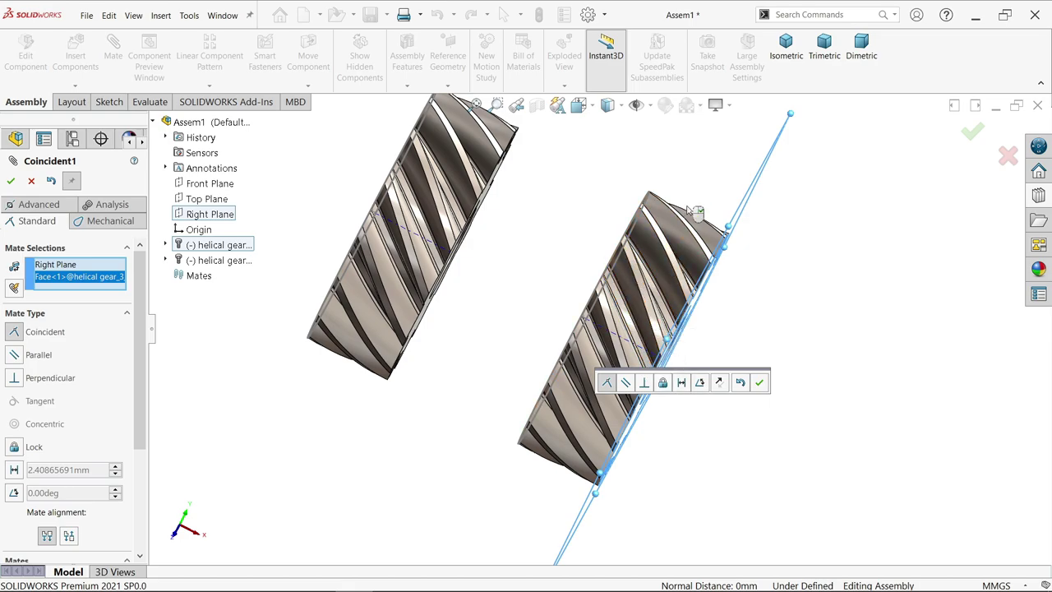
left_click(681, 383)
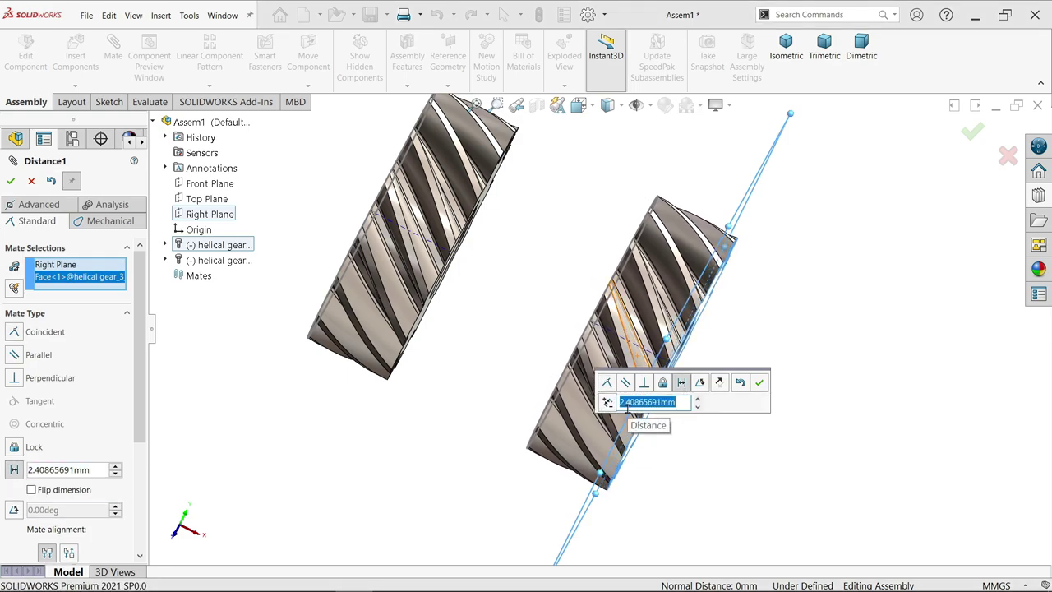
type("11")
key("Return")
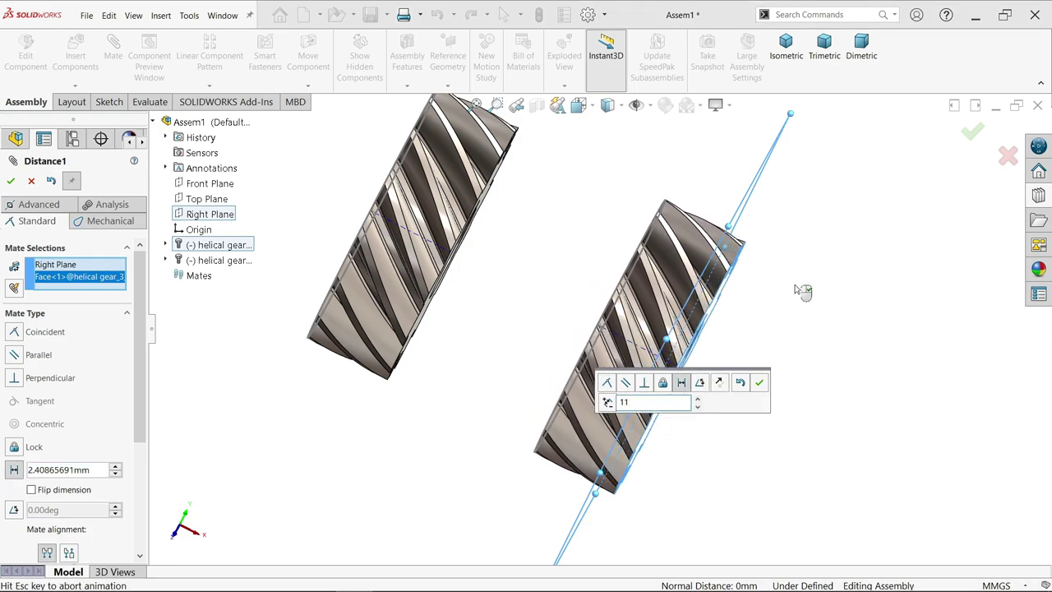
scroll(756, 310, "up", 3)
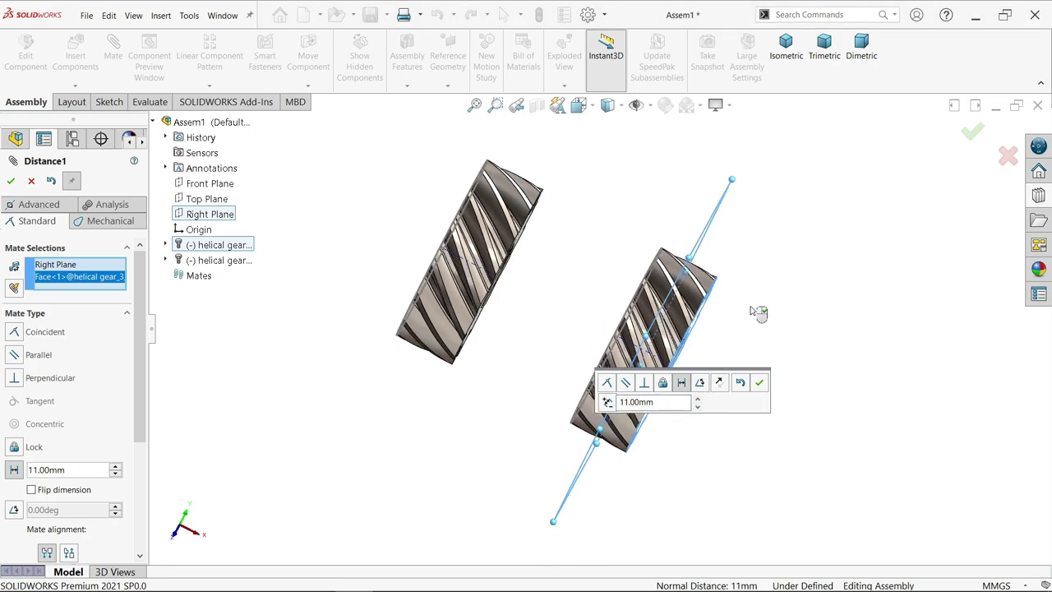
scroll(723, 314, "up", 2)
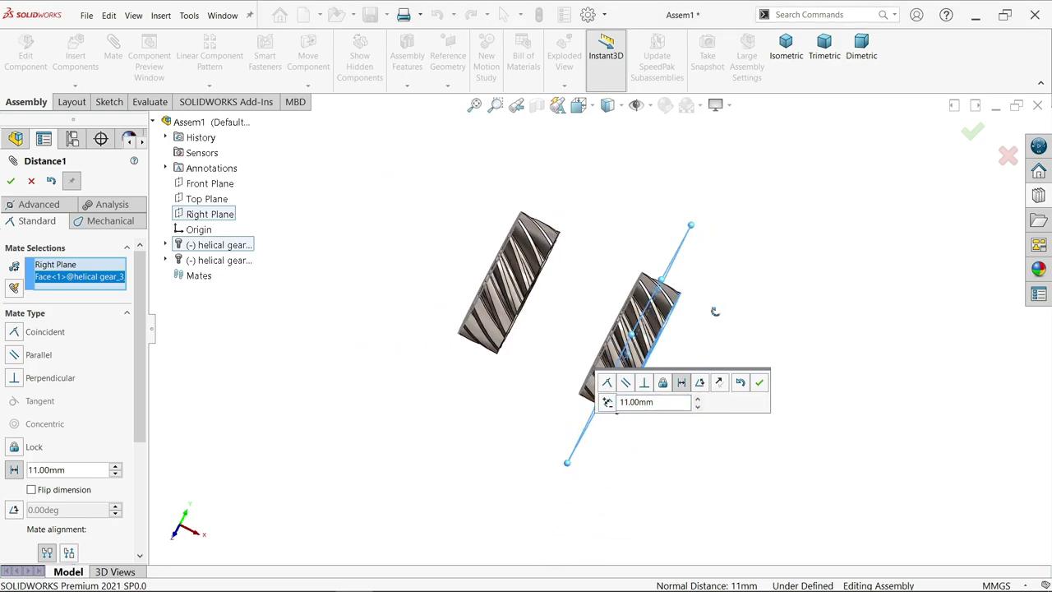
left_click_drag(145, 377, 146, 409)
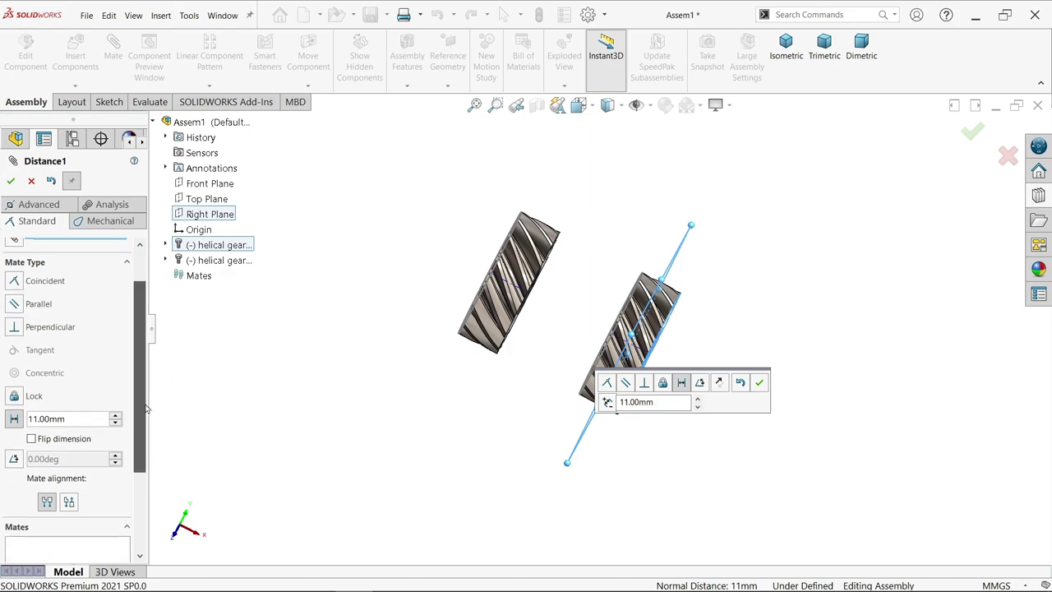
scroll(674, 352, "down", 3)
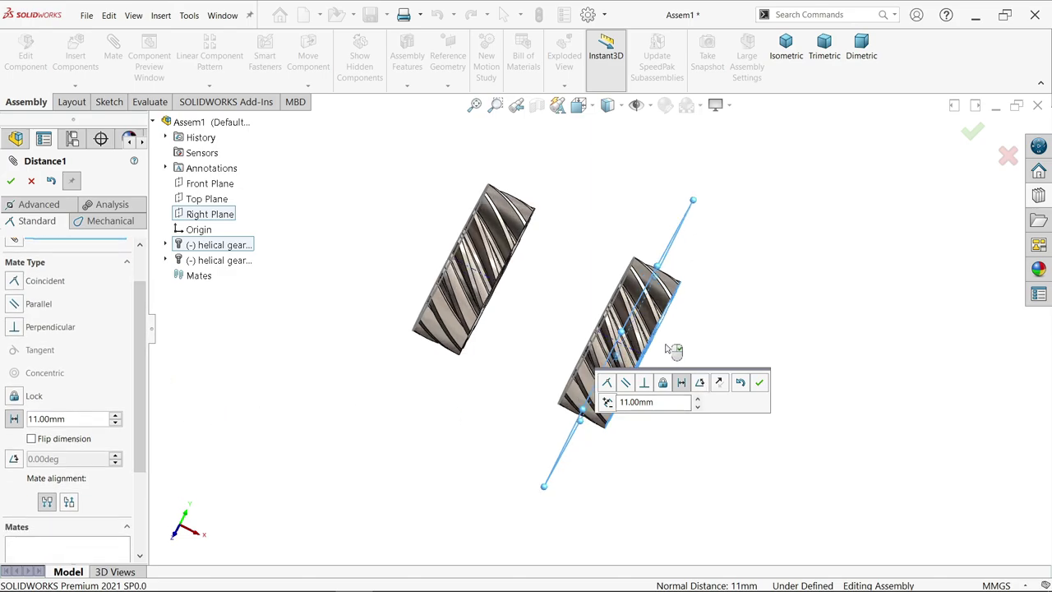
scroll(674, 352, "down", 2)
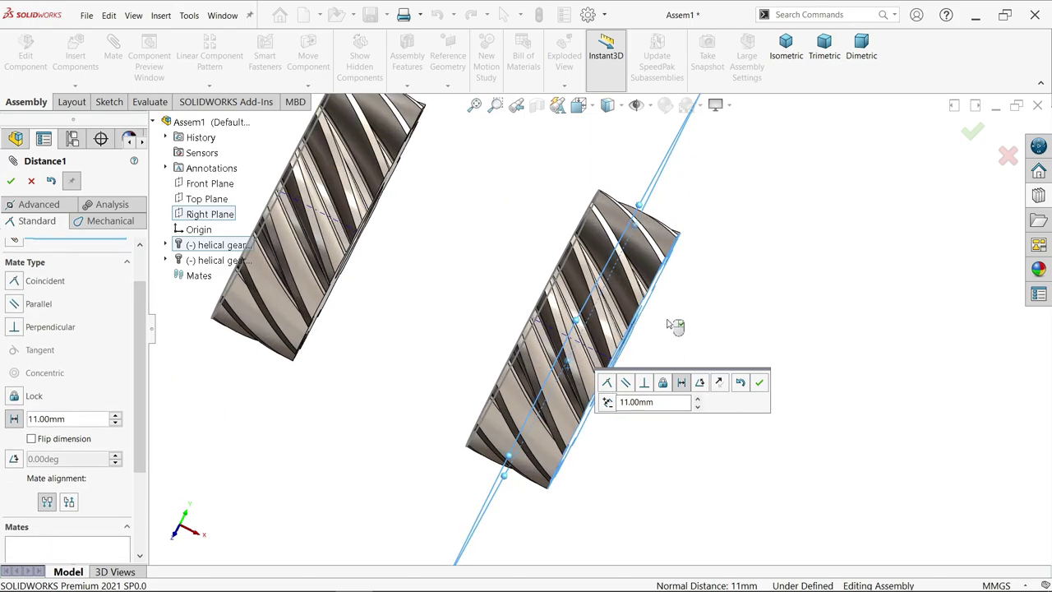
scroll(672, 323, "down", 3)
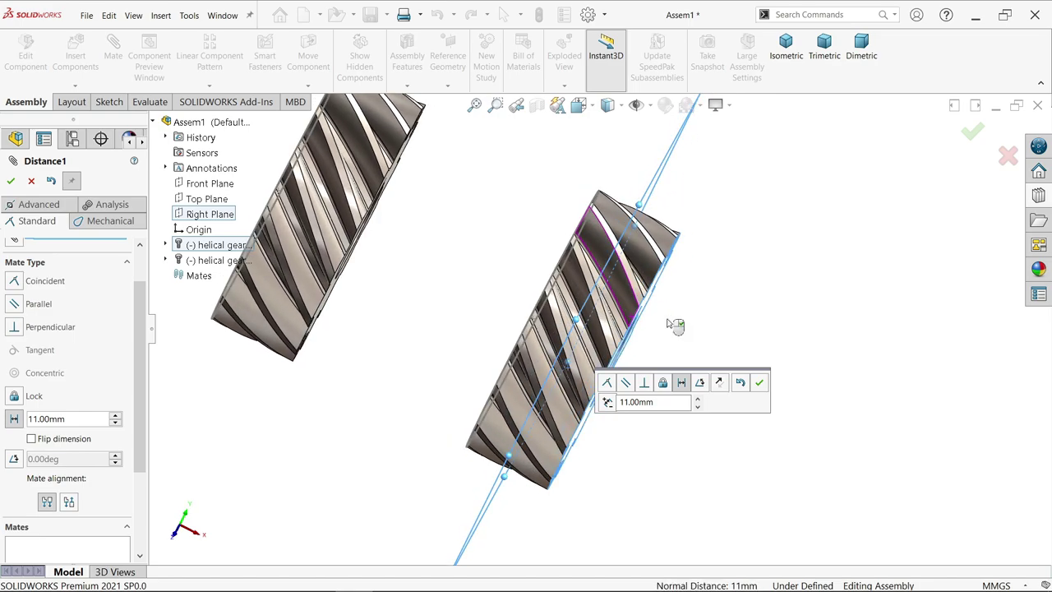
- Confirm Distance1, then mate the second gear coincident to the Front Plane
left_click(758, 384)
scroll(712, 352, "up", 3)
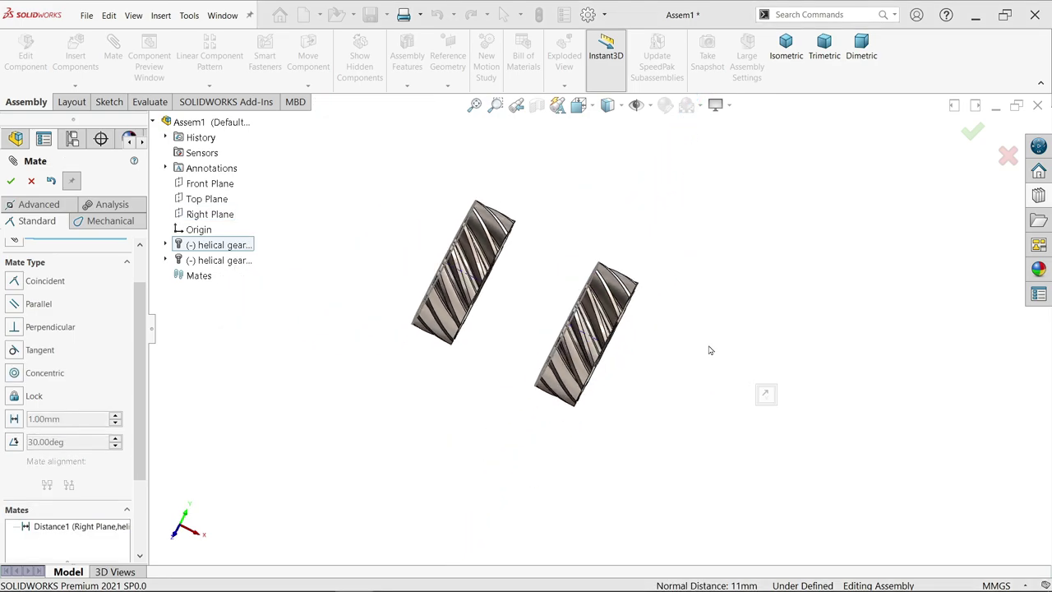
key("ctrl+7")
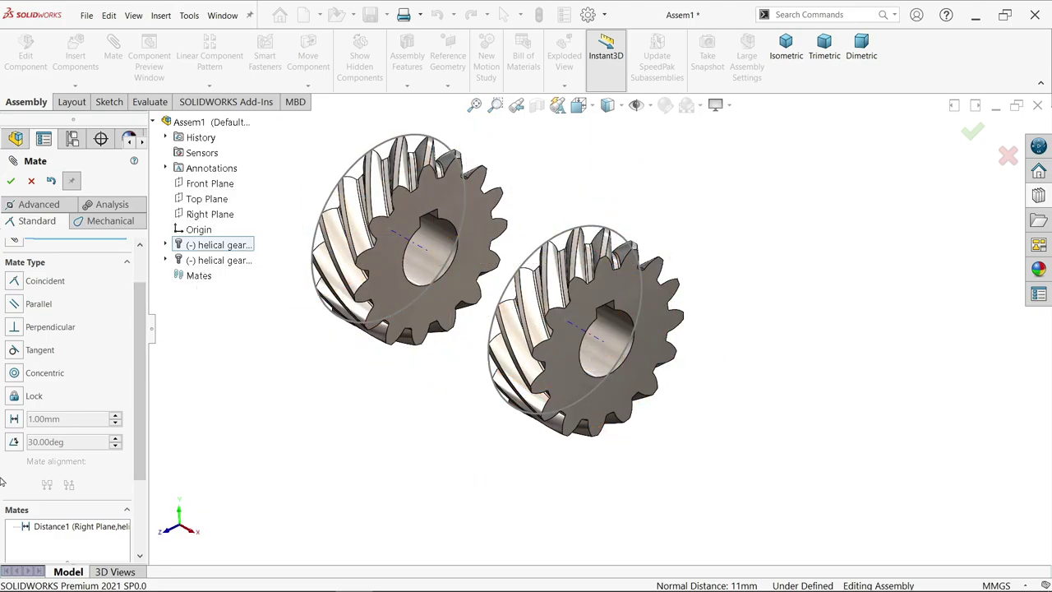
left_click(598, 343)
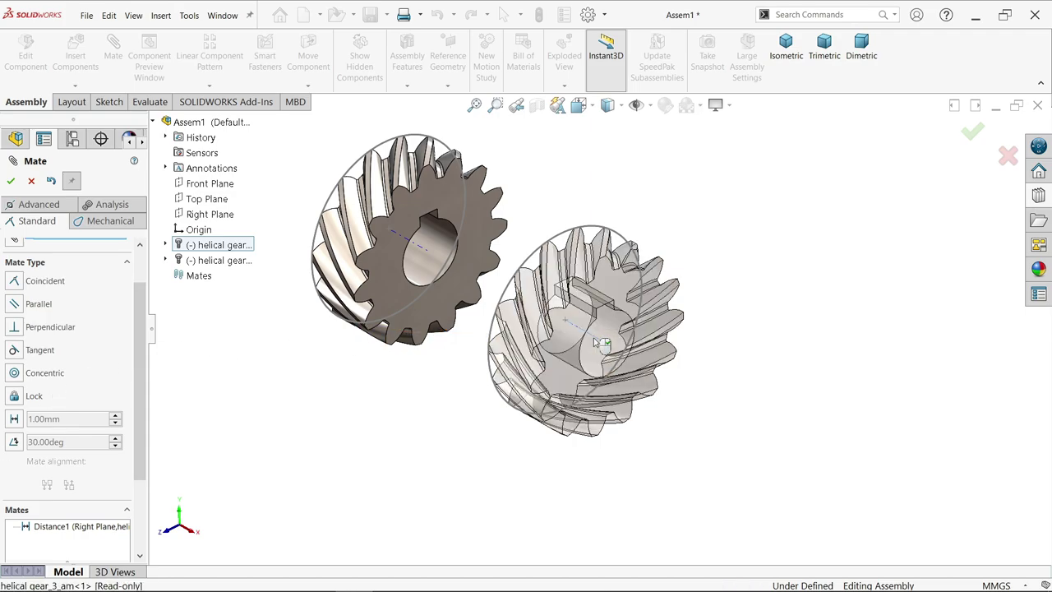
left_click(211, 186)
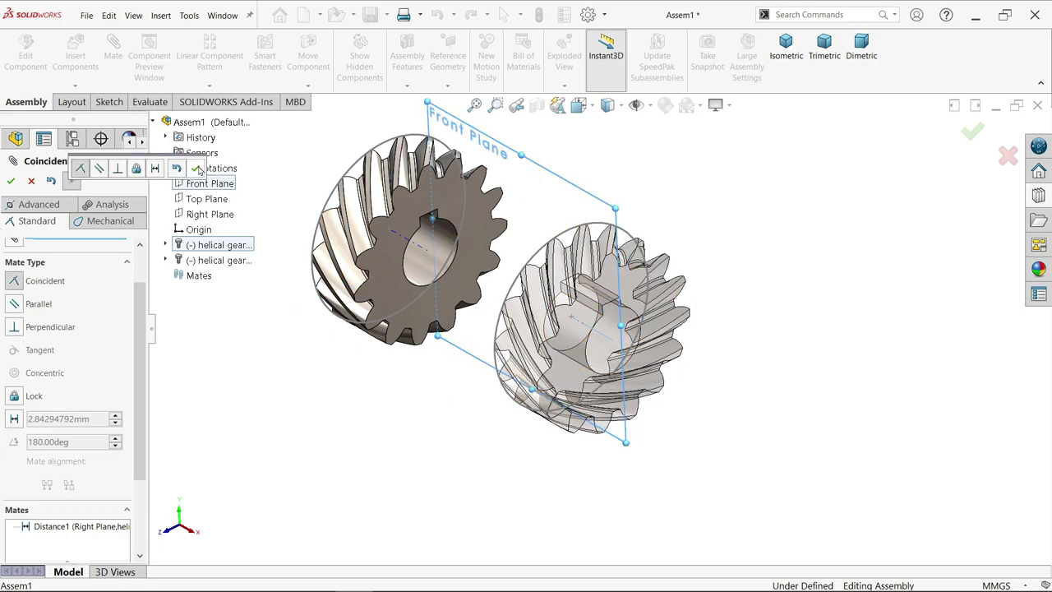
left_click(198, 169)
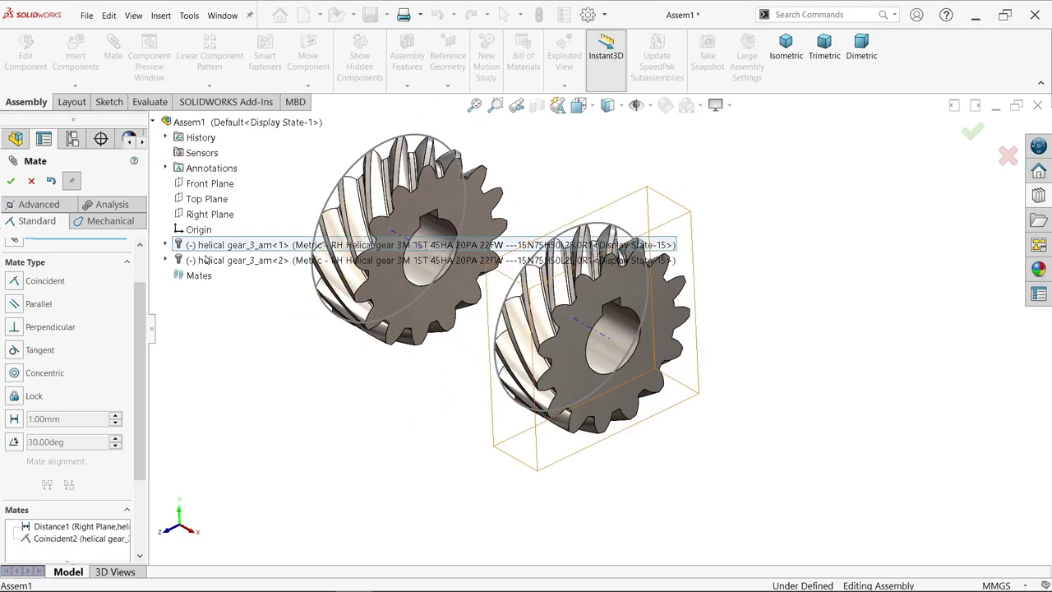
- Make the first gear coincident with the Top Plane
left_click(610, 338)
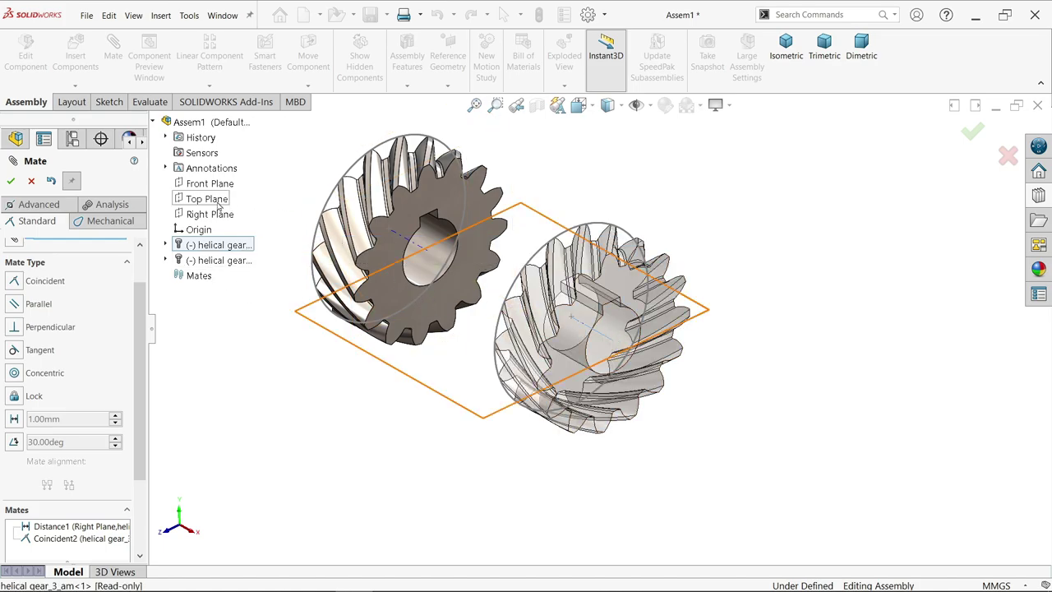
left_click(219, 205)
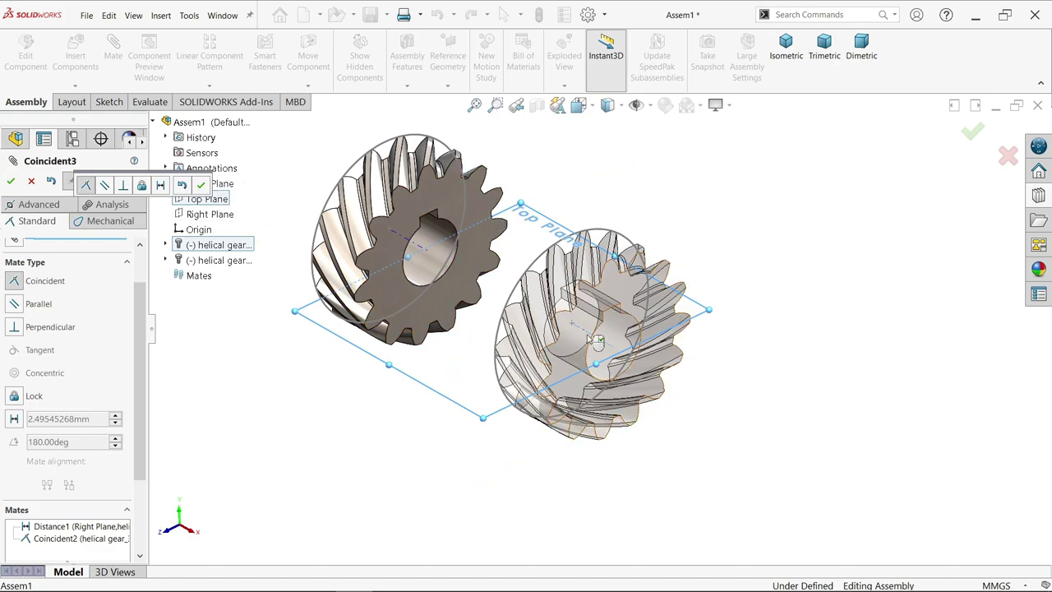
left_click(201, 185)
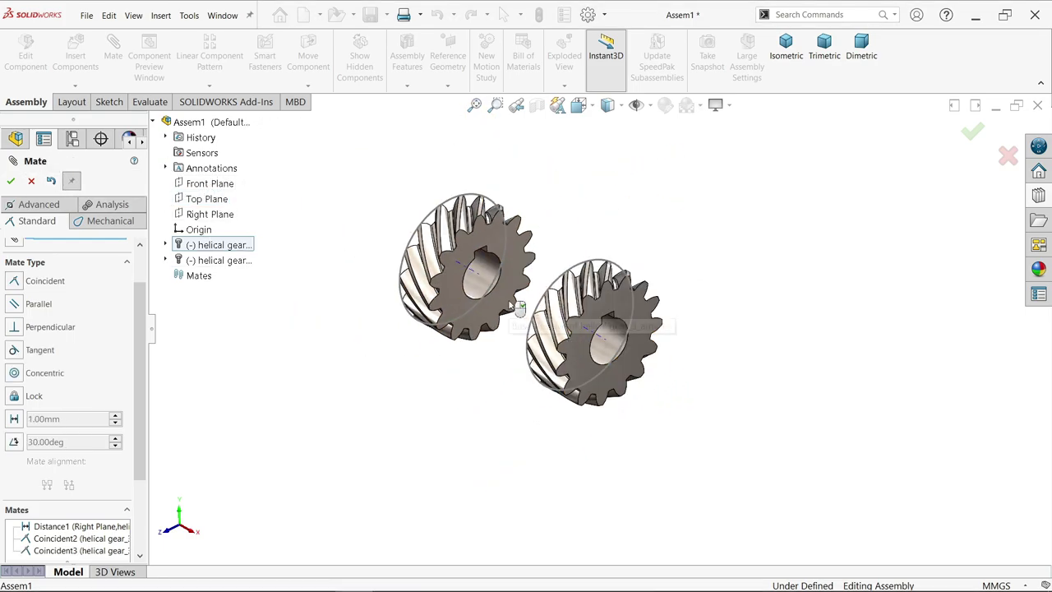
- Select the left gear's face and the Front Plane as mate references
scroll(519, 306, "down", 3)
left_click_drag(699, 314, 707, 378)
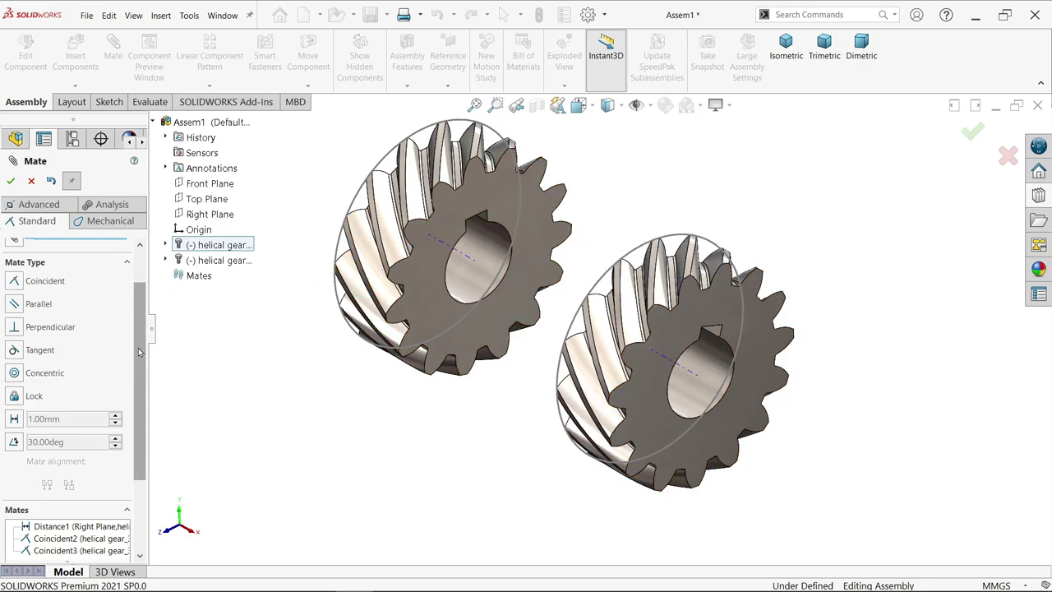
scroll(82, 329, "up", 2)
middle_click_drag(444, 312, 362, 306)
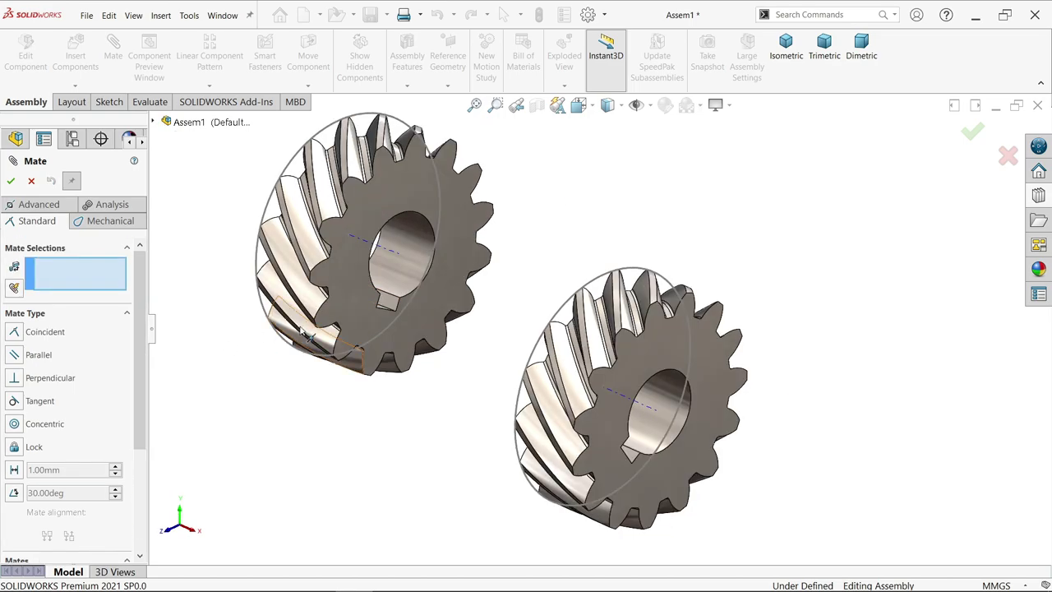
left_click(343, 300)
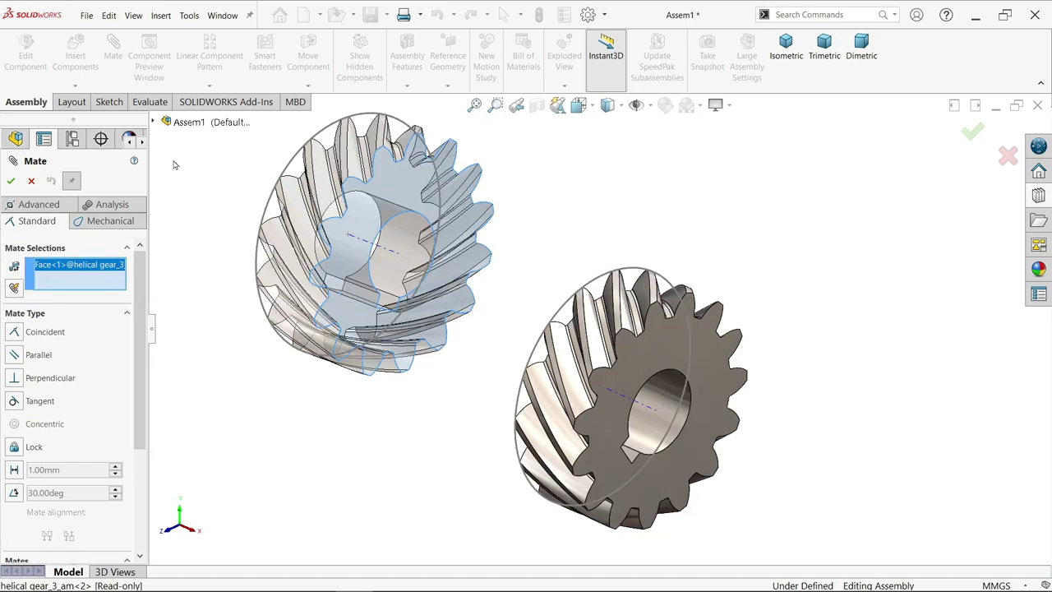
left_click(155, 121)
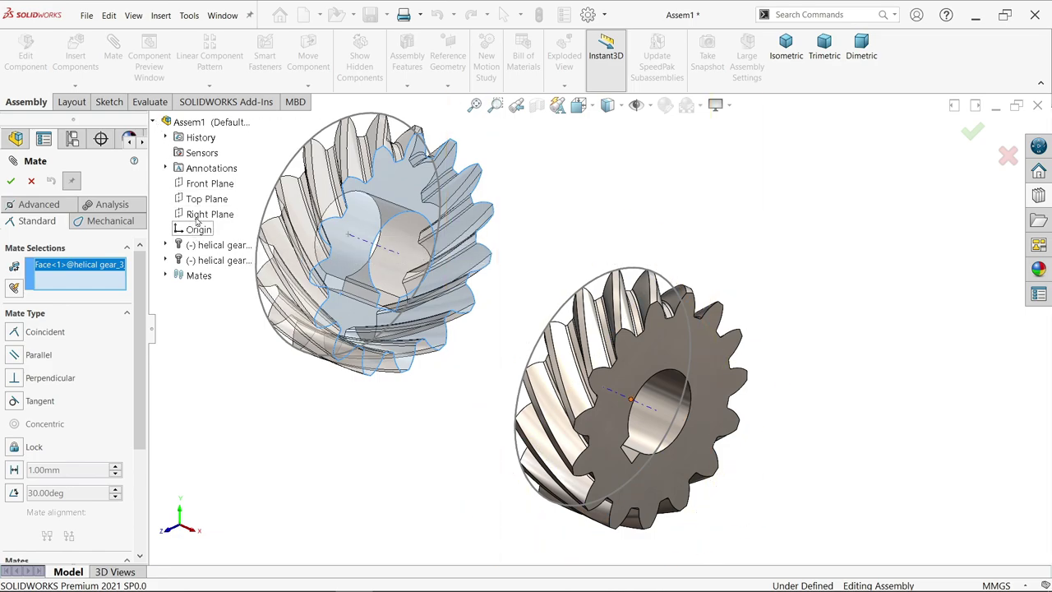
left_click(199, 189)
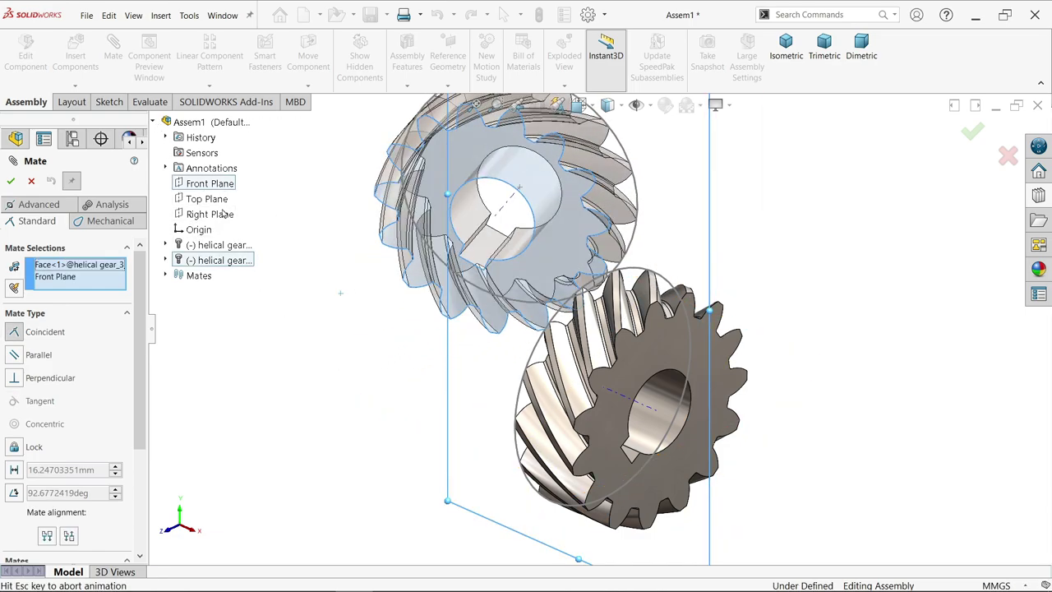
- Make it an 11 mm distance mate with the dimension flipped, and confirm
middle_click_drag(699, 280, 637, 244)
scroll(603, 283, "down", 5)
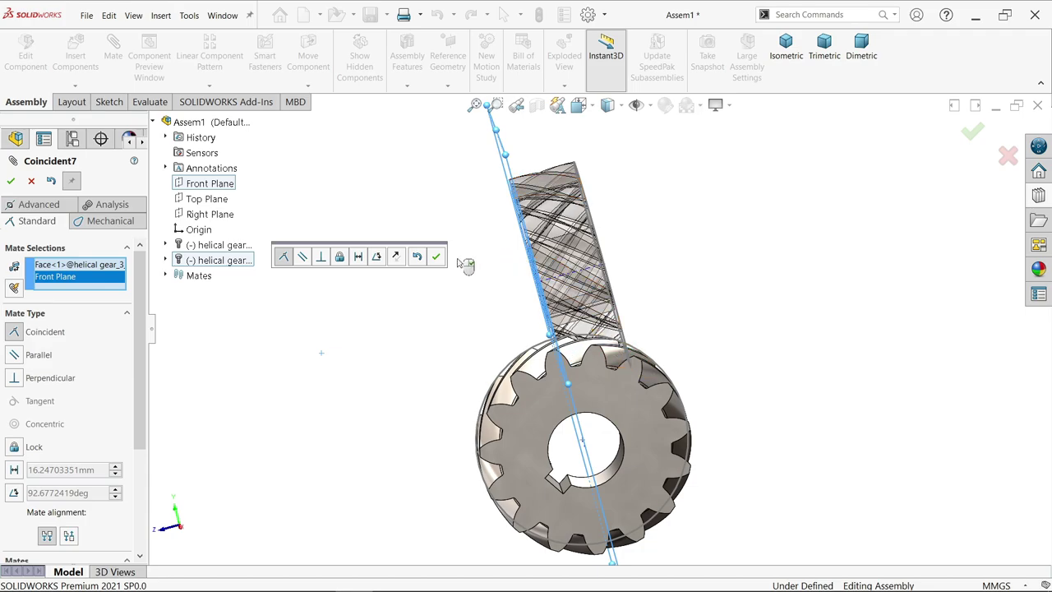
left_click(359, 257)
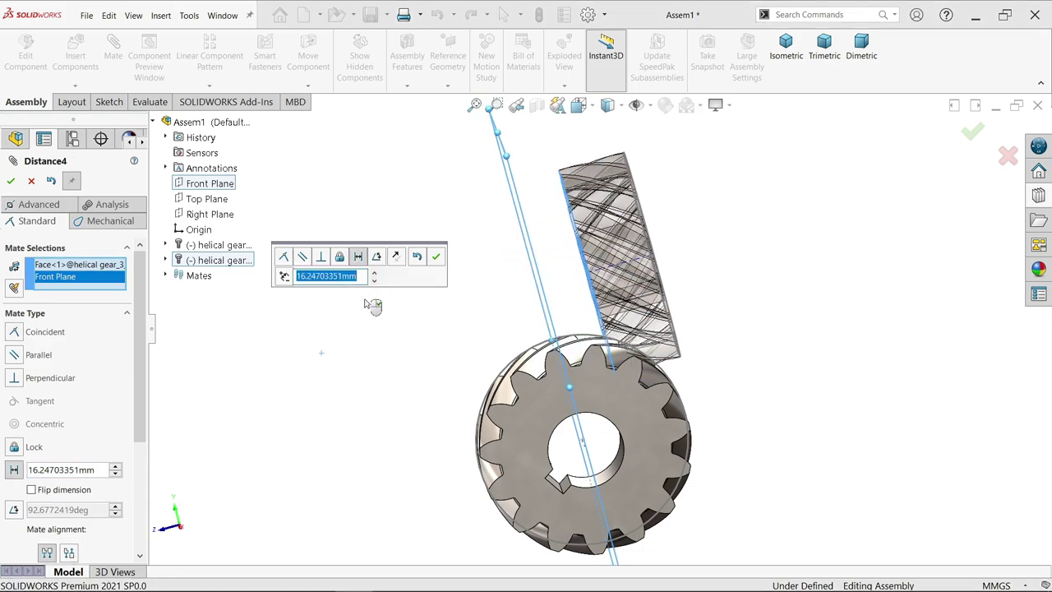
type("1")
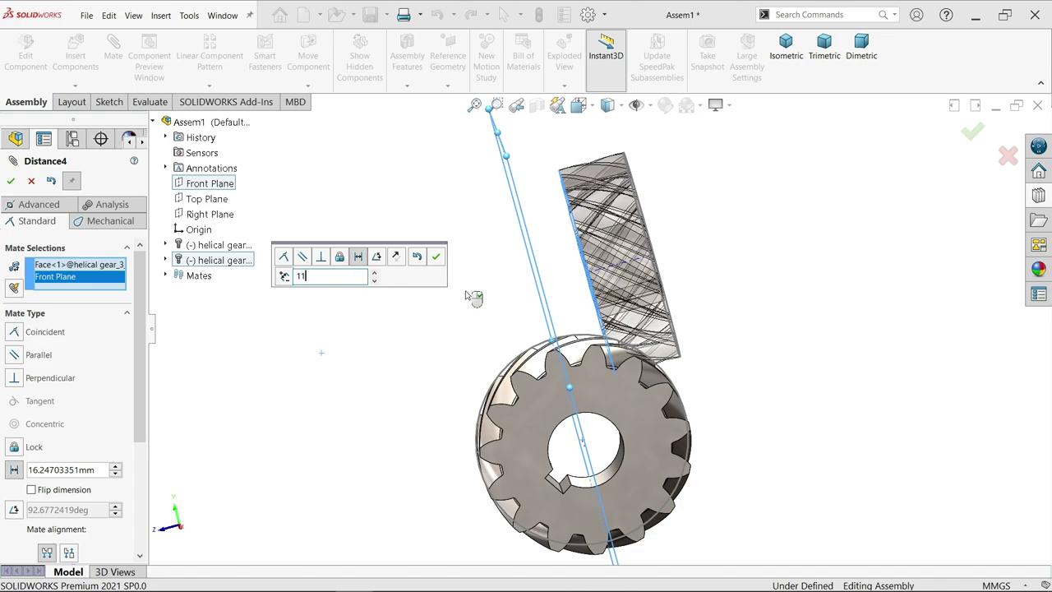
type("1")
key("Return")
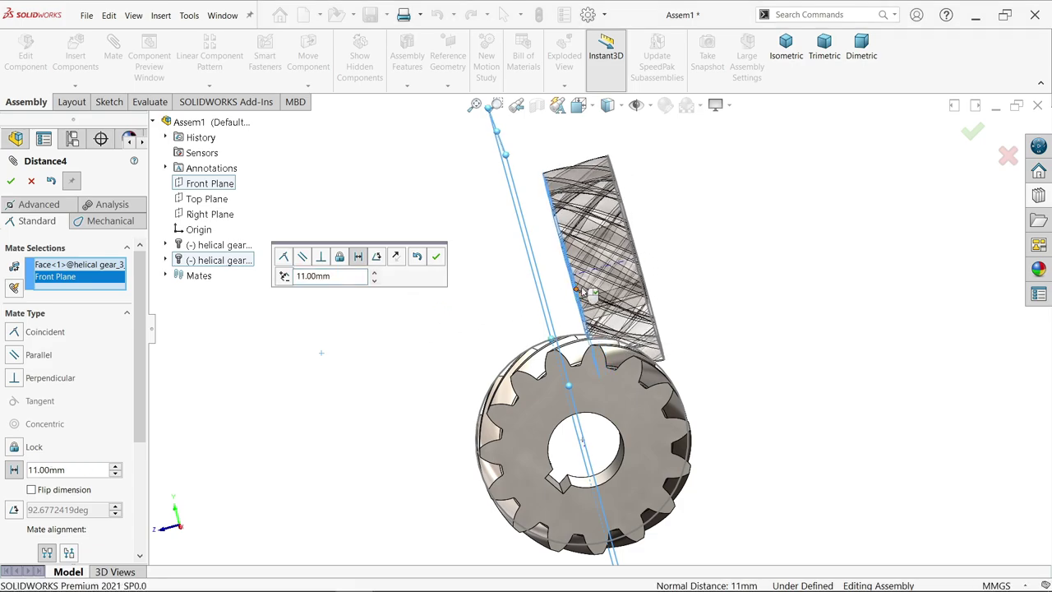
scroll(131, 435, "down", 2)
left_click(32, 423)
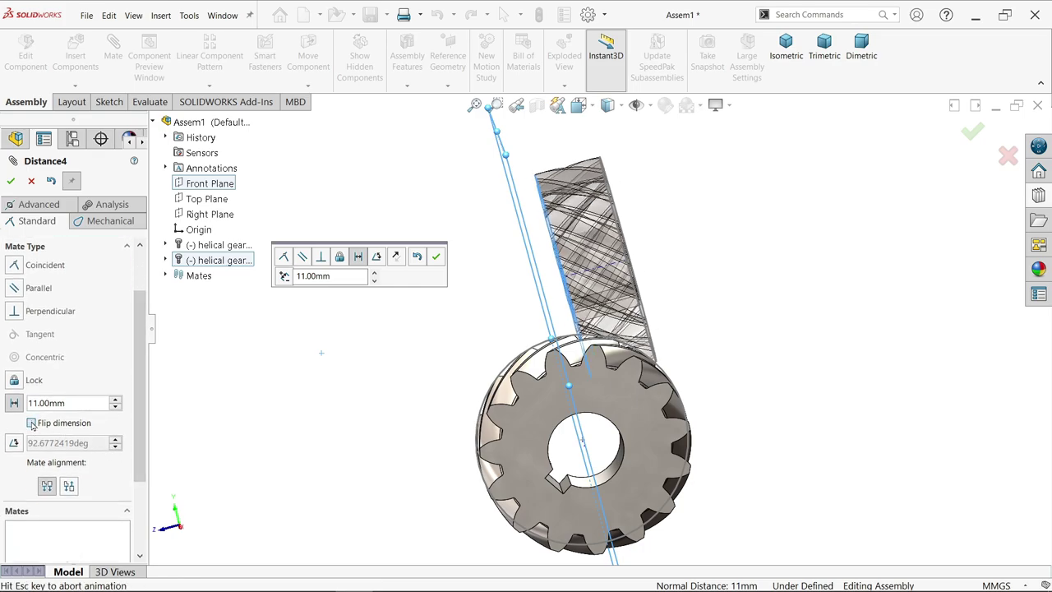
left_click(10, 180)
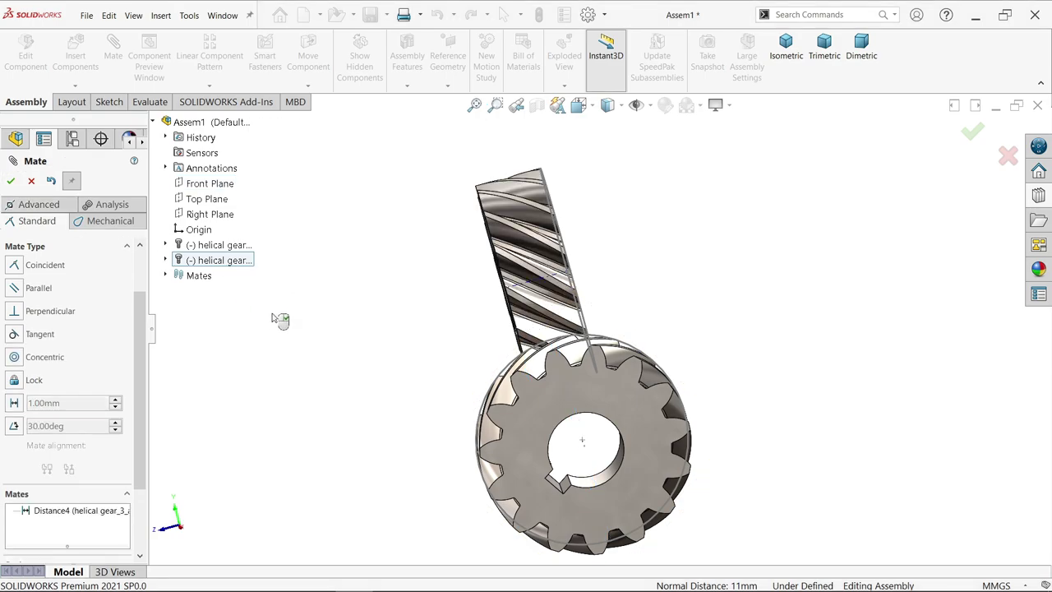
- Set a 63.64 mm distance mate between the Top Plane and the gear's axis
middle_click_drag(280, 319, 517, 339)
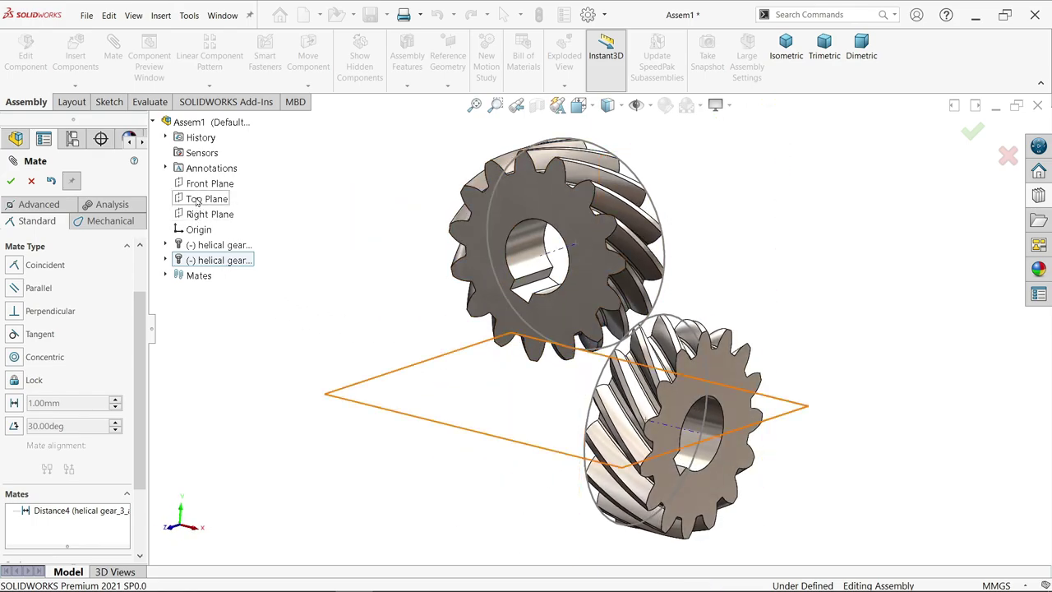
scroll(146, 343, "up", 3)
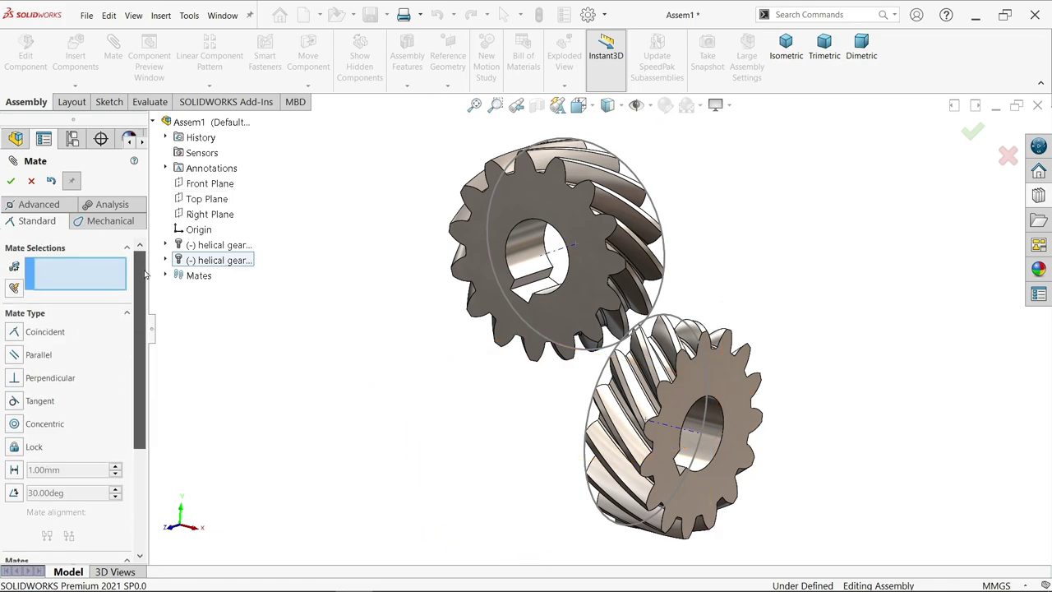
left_click(219, 202)
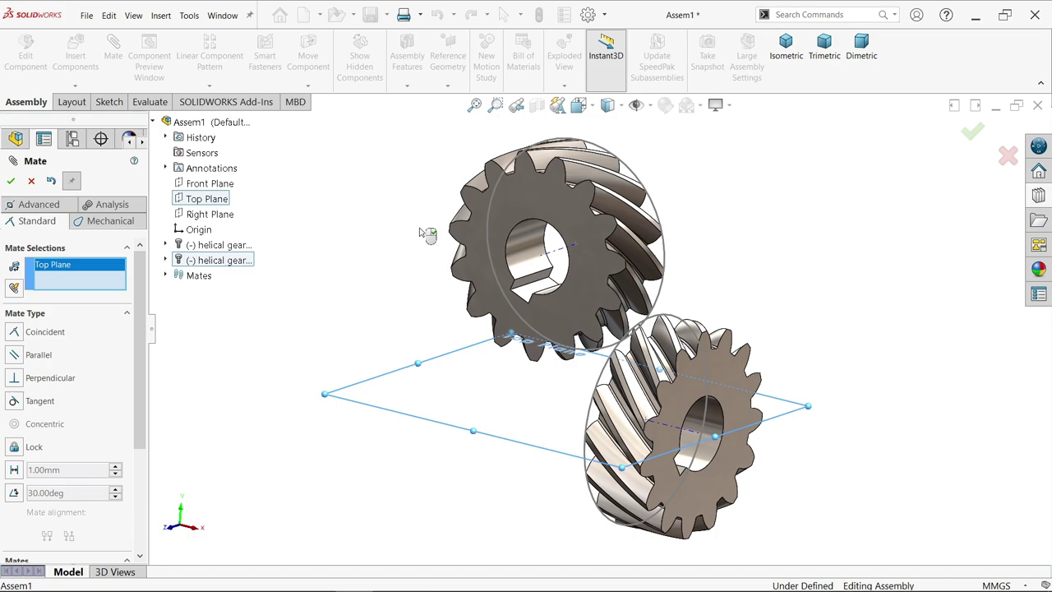
left_click(556, 256)
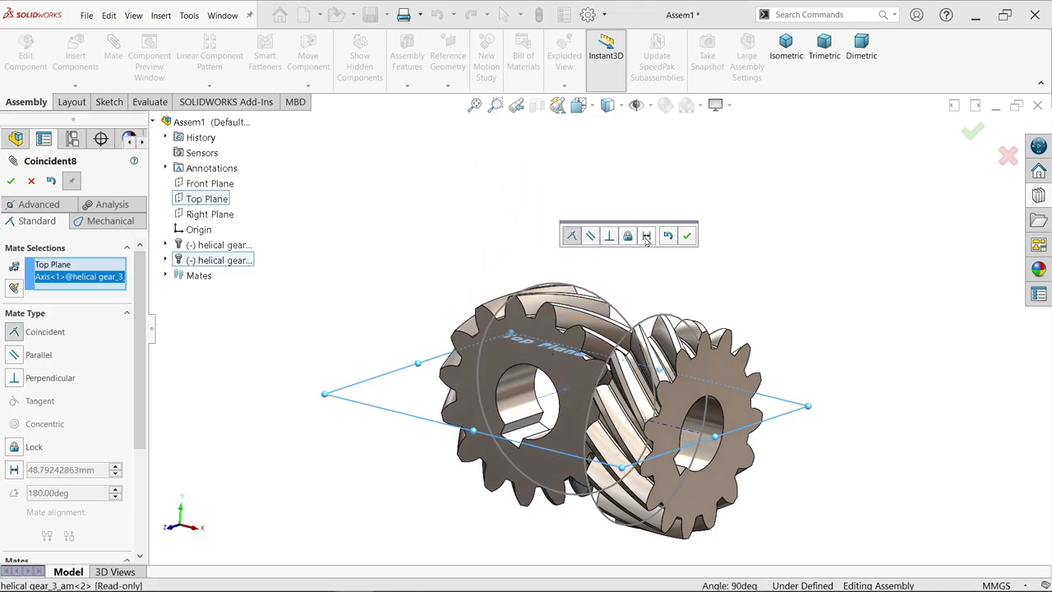
left_click(647, 237)
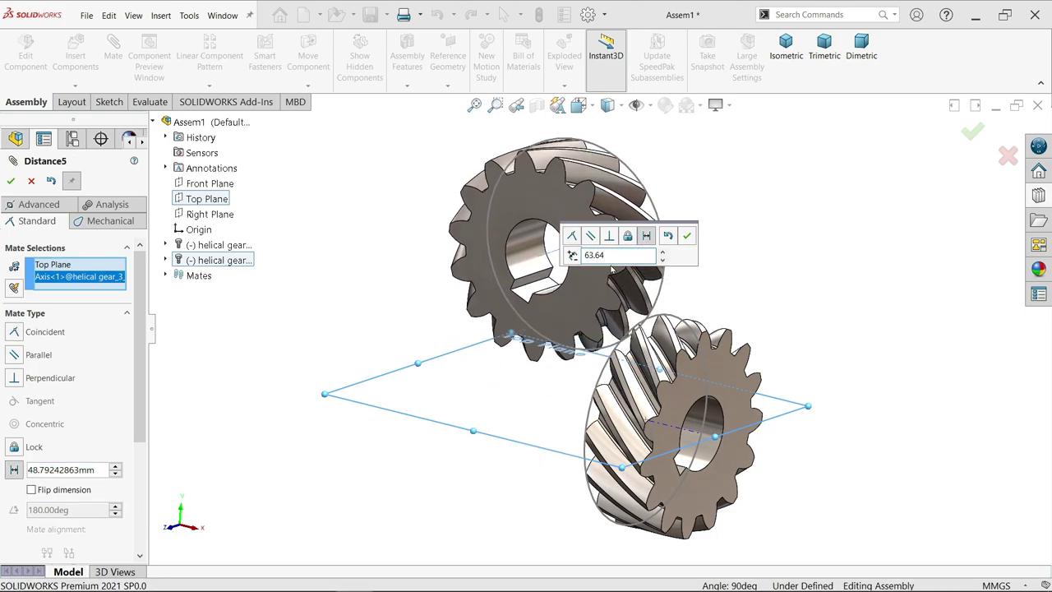
type("63.64")
left_click(687, 236)
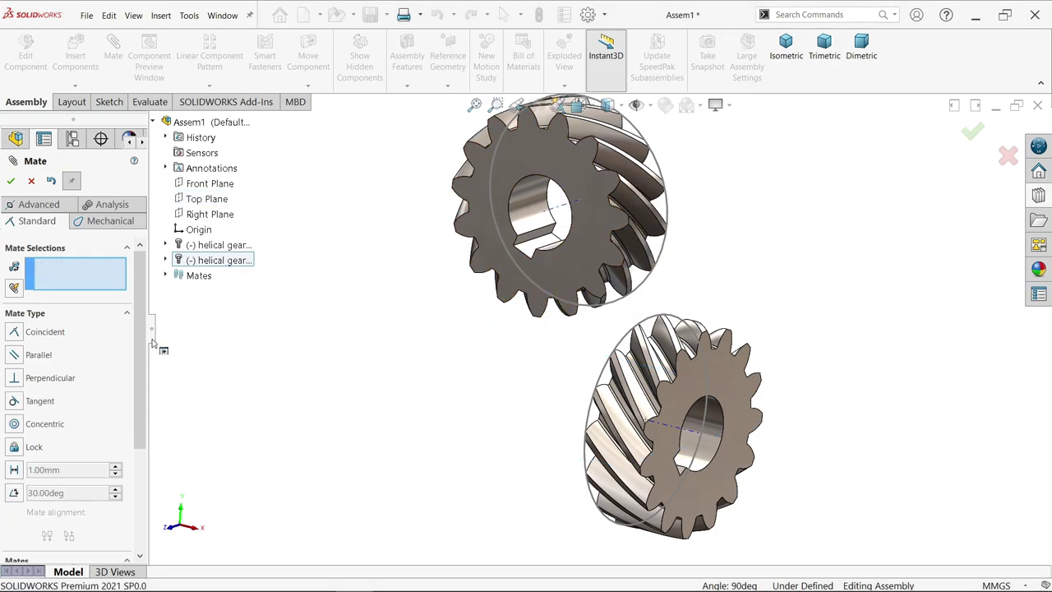
- Make the upper gear's axis coincident with the Right Plane
left_click(244, 260)
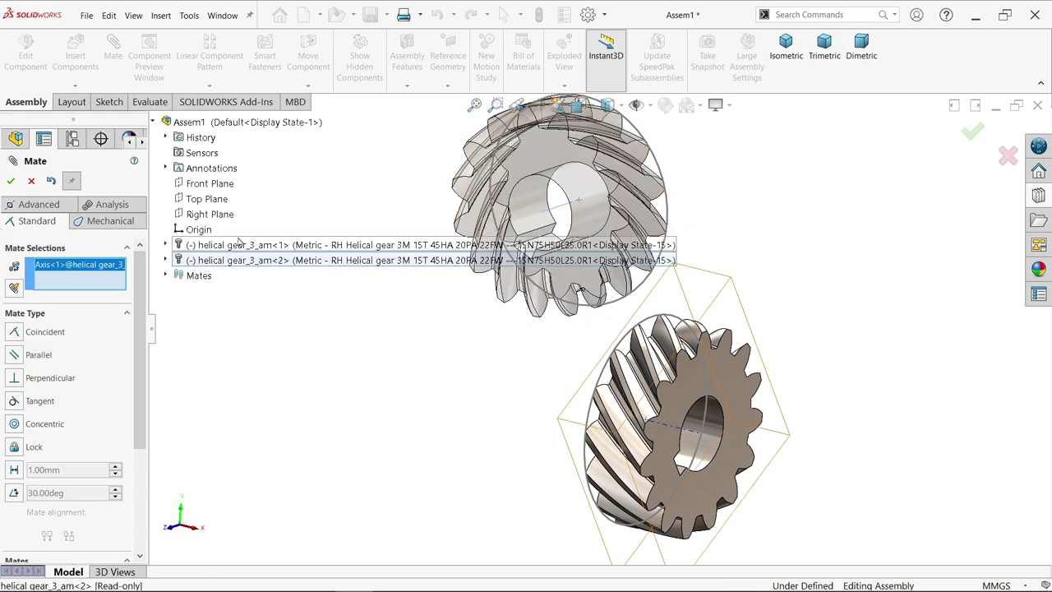
left_click(219, 216)
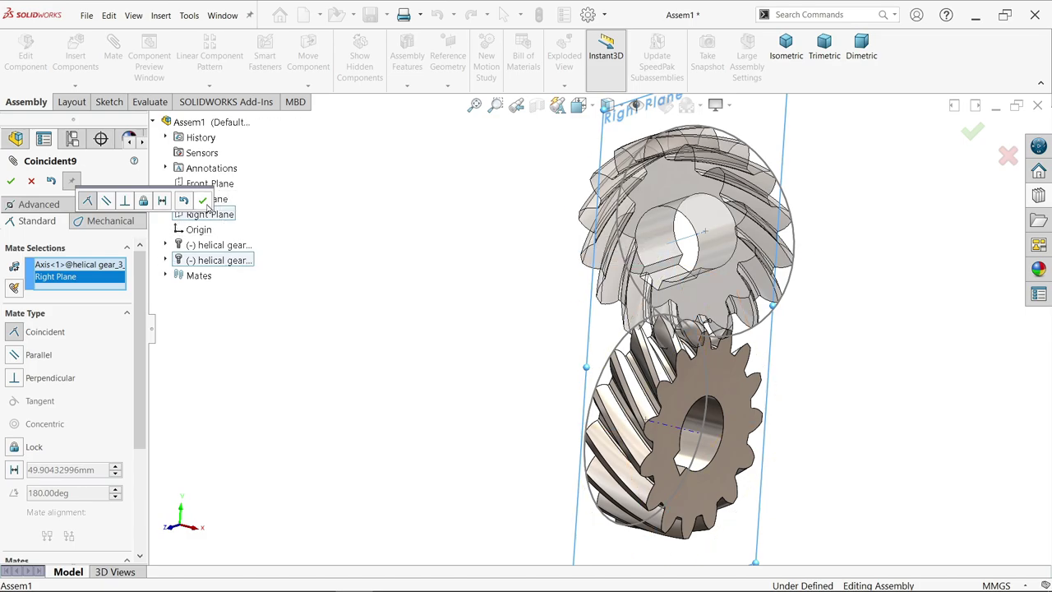
left_click(204, 202)
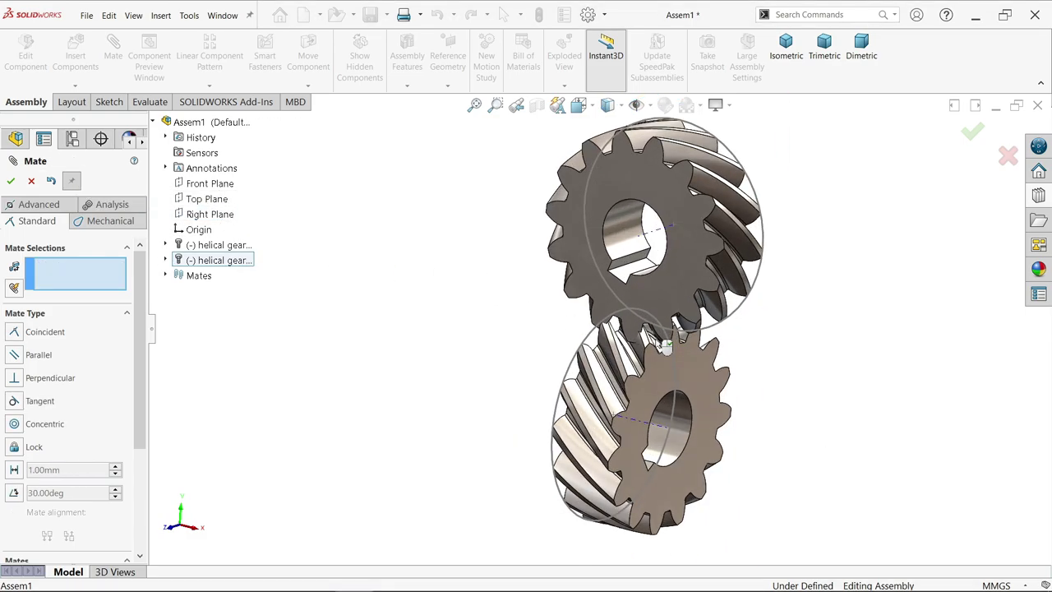
- Orbit and zoom out, then show the two meshed helical gears in the Isometric view
middle_click_drag(617, 346, 632, 404)
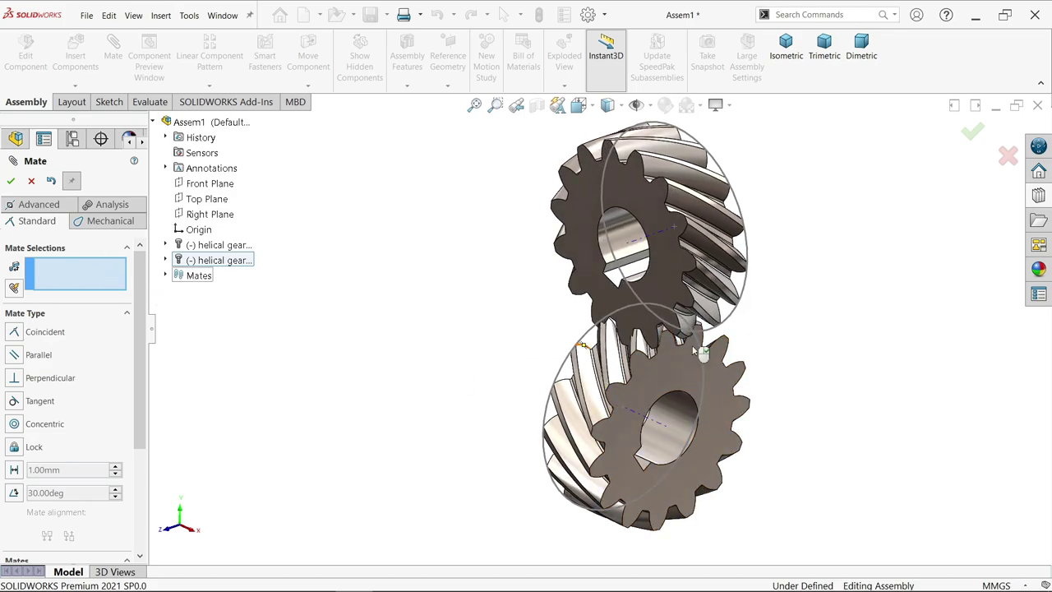
scroll(744, 352, "down", 8)
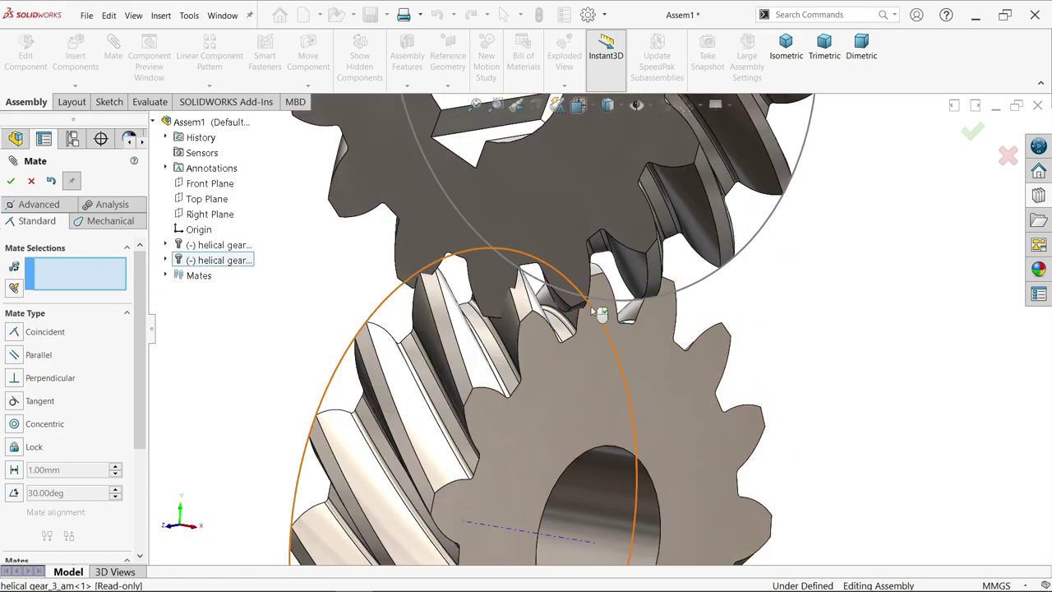
scroll(591, 310, "down", 3)
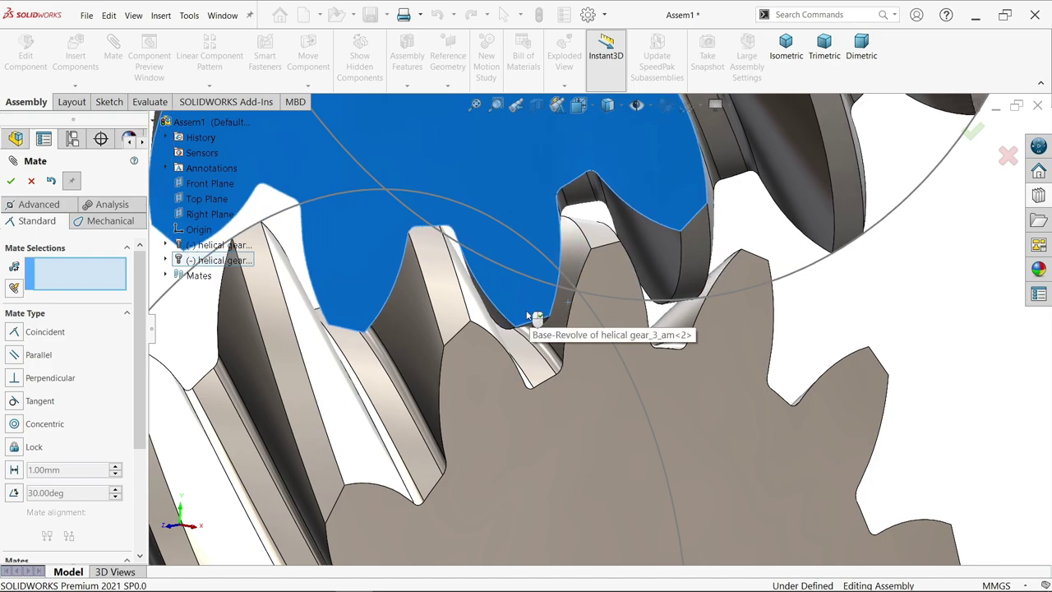
scroll(538, 328, "down", 3)
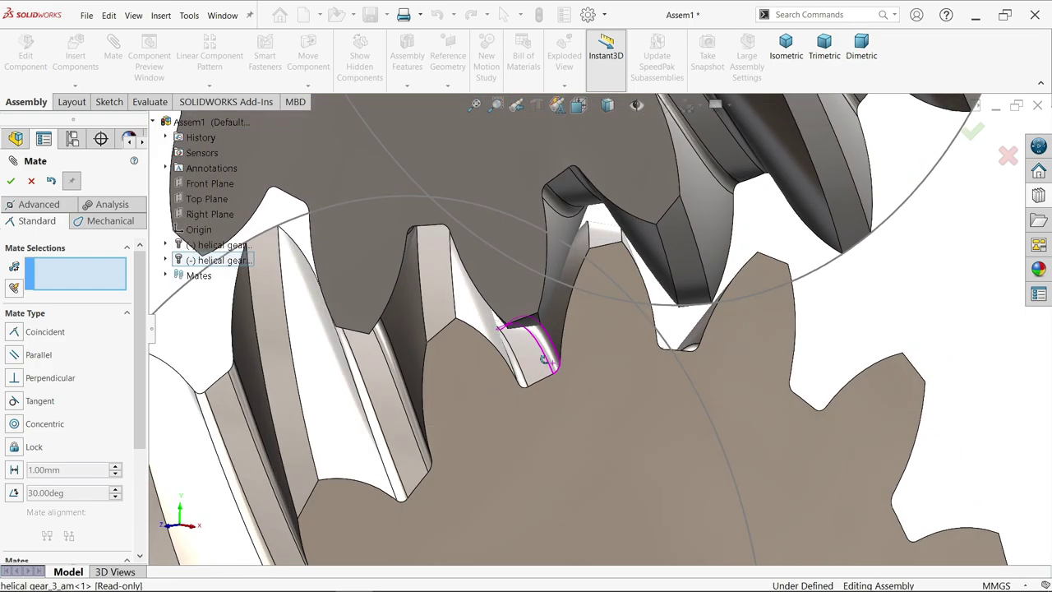
scroll(547, 357, "down", 2)
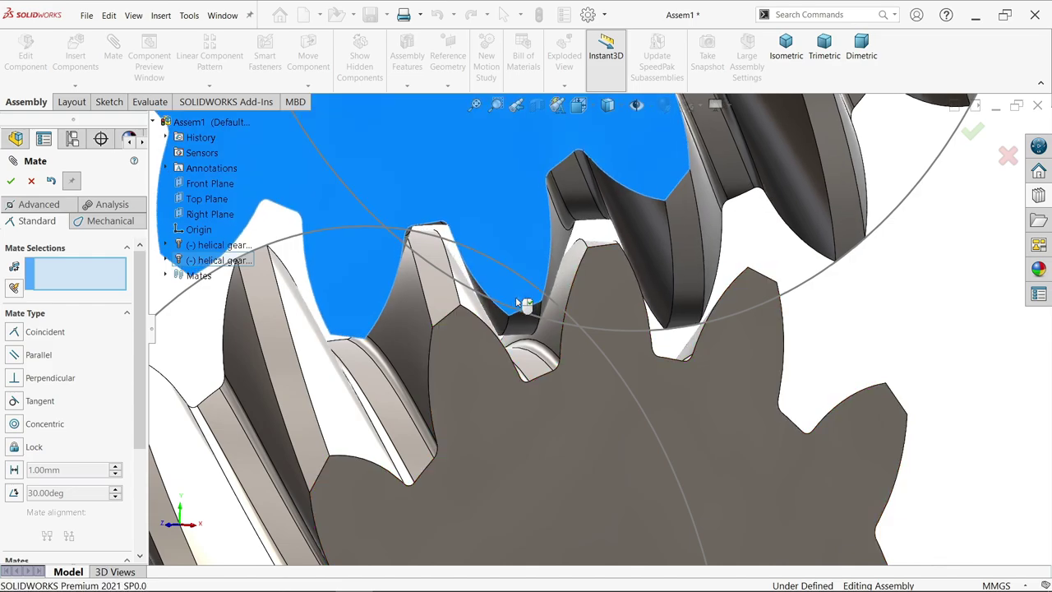
scroll(592, 378, "up", 5)
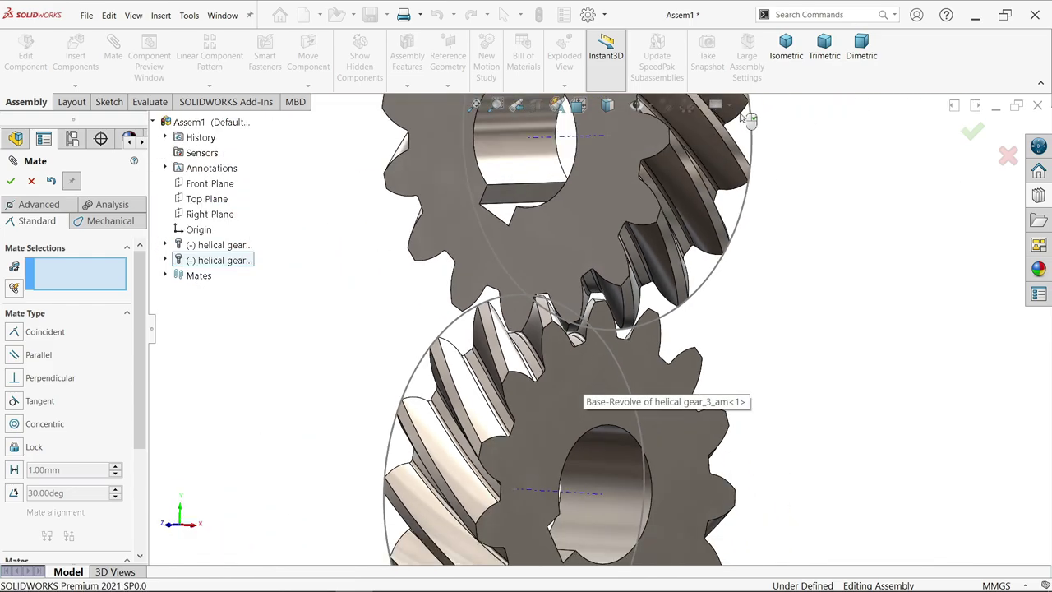
left_click(786, 48)
scroll(631, 333, "down", 3)
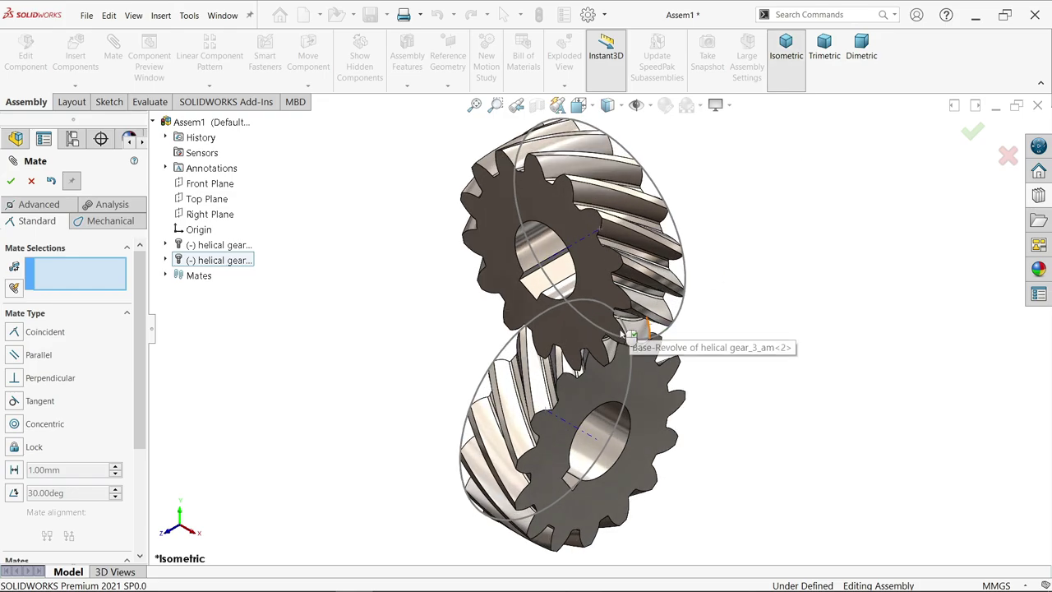
- Cancel the unfinished mate and show the TooCutSkeRH sketch under helical gear_3_am<2> > ToothCutRH
left_click(32, 183)
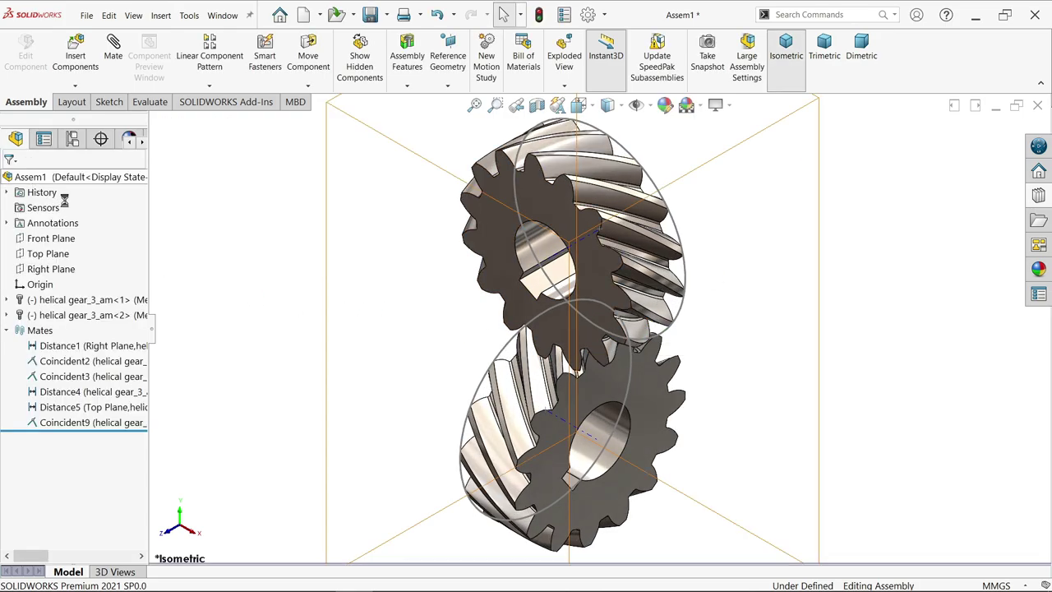
left_click(7, 315)
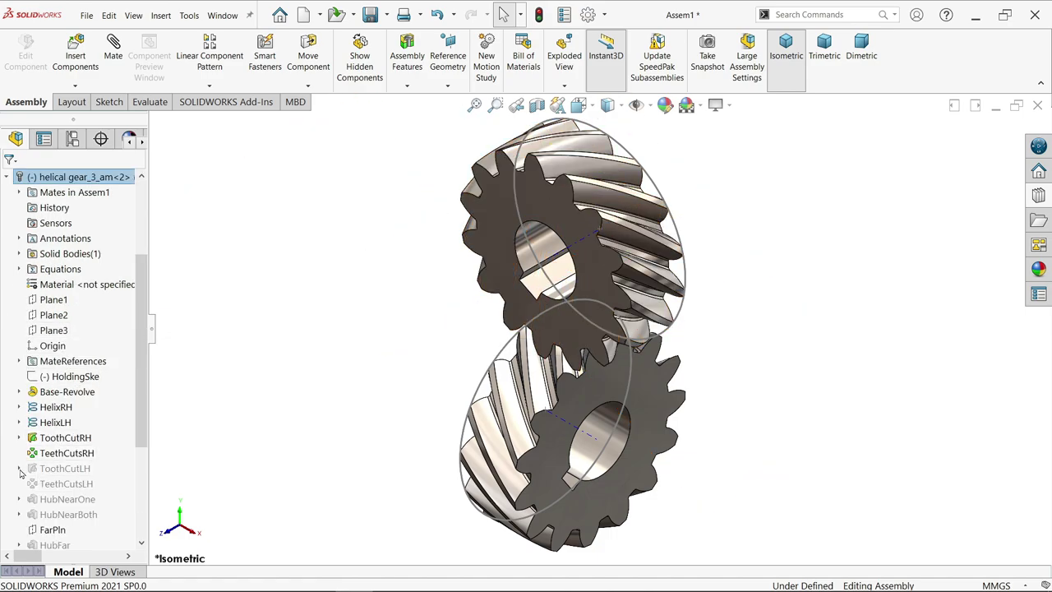
left_click(19, 437)
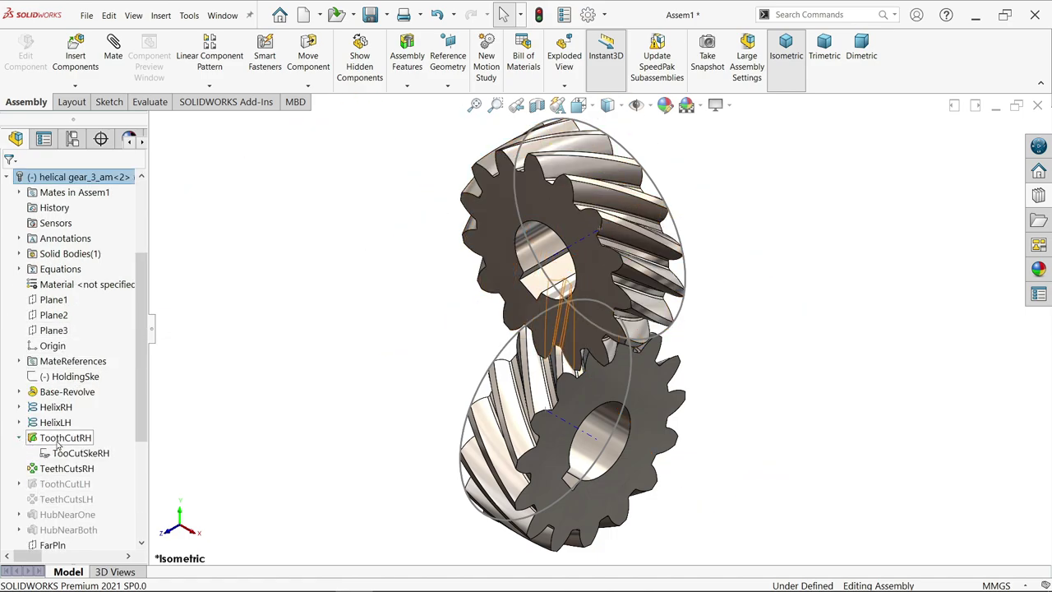
left_click(71, 453)
left_click(79, 441)
left_click(271, 325)
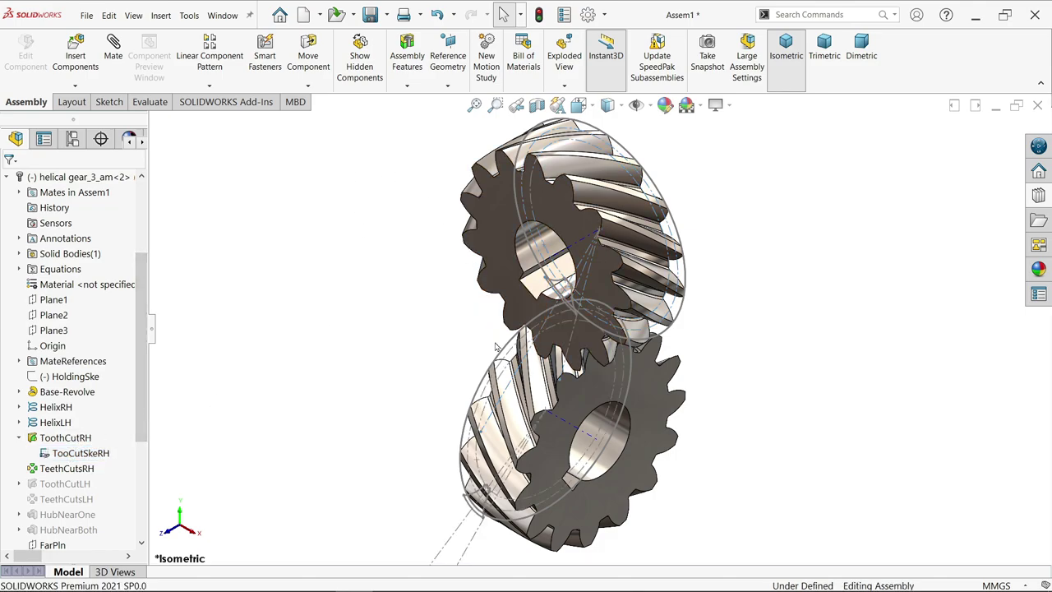
scroll(500, 371, "down", 5)
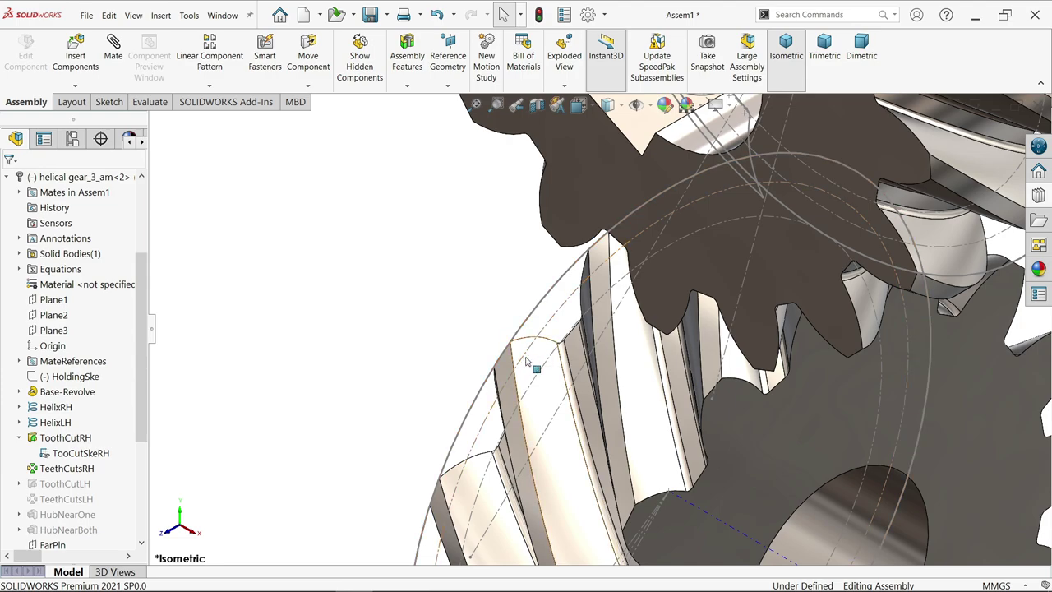
- Start a new mate and choose the Gear type from the Mechanical mates
scroll(526, 362, "up", 5)
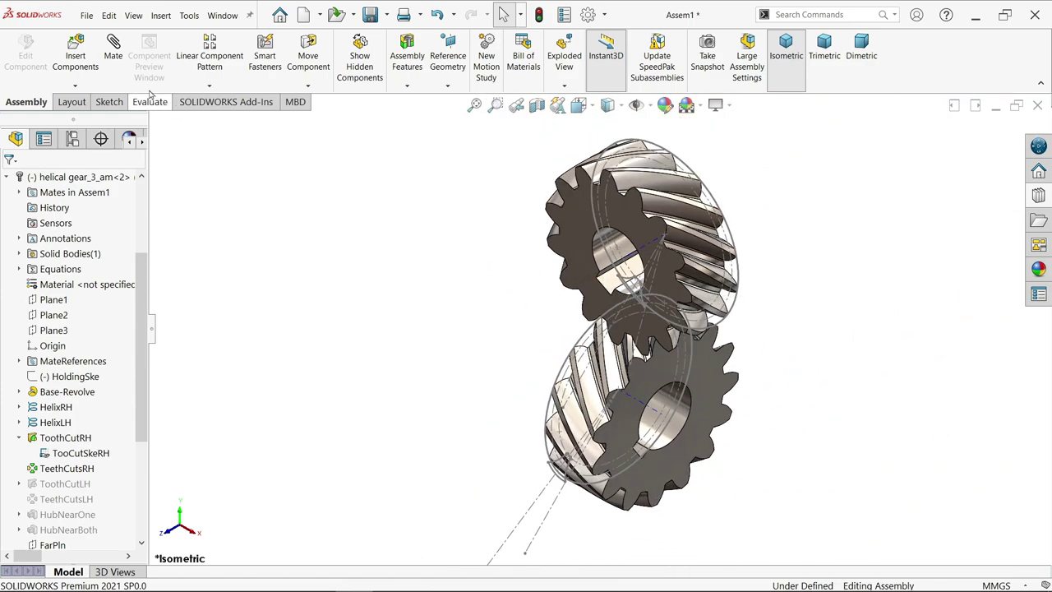
left_click(113, 51)
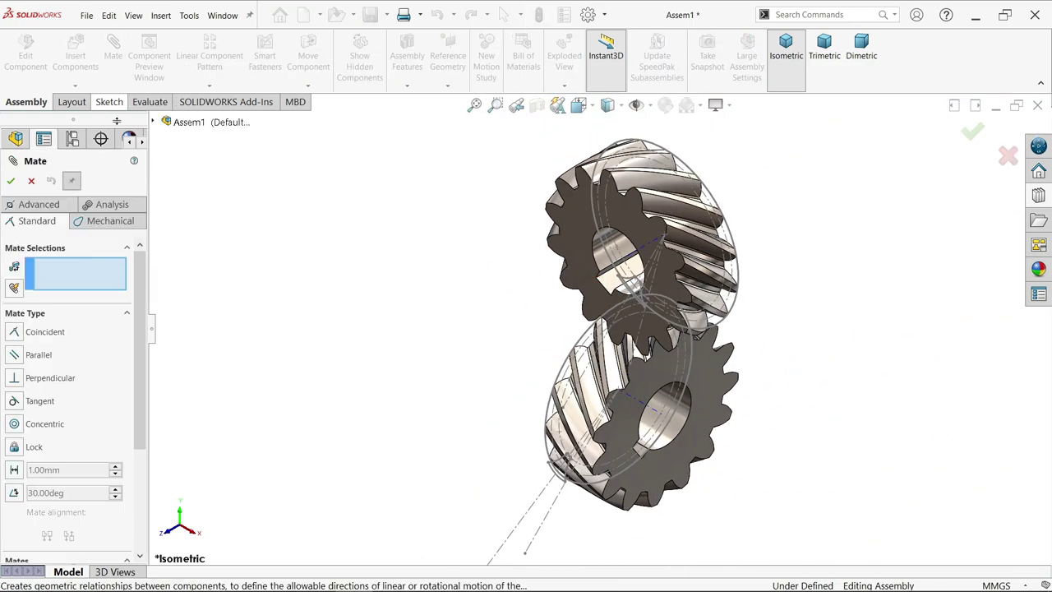
left_click(107, 224)
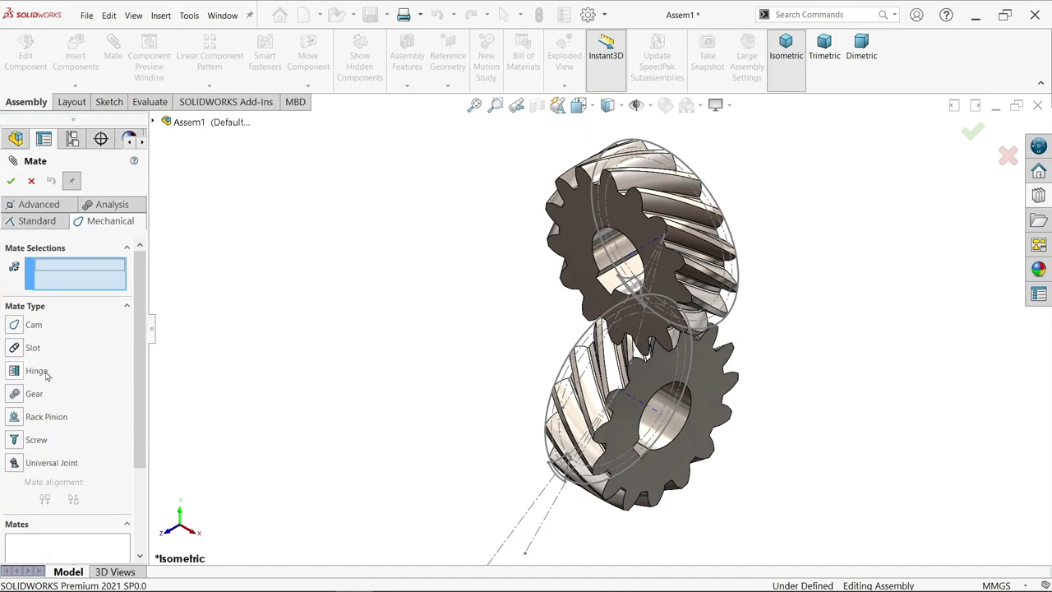
left_click(21, 395)
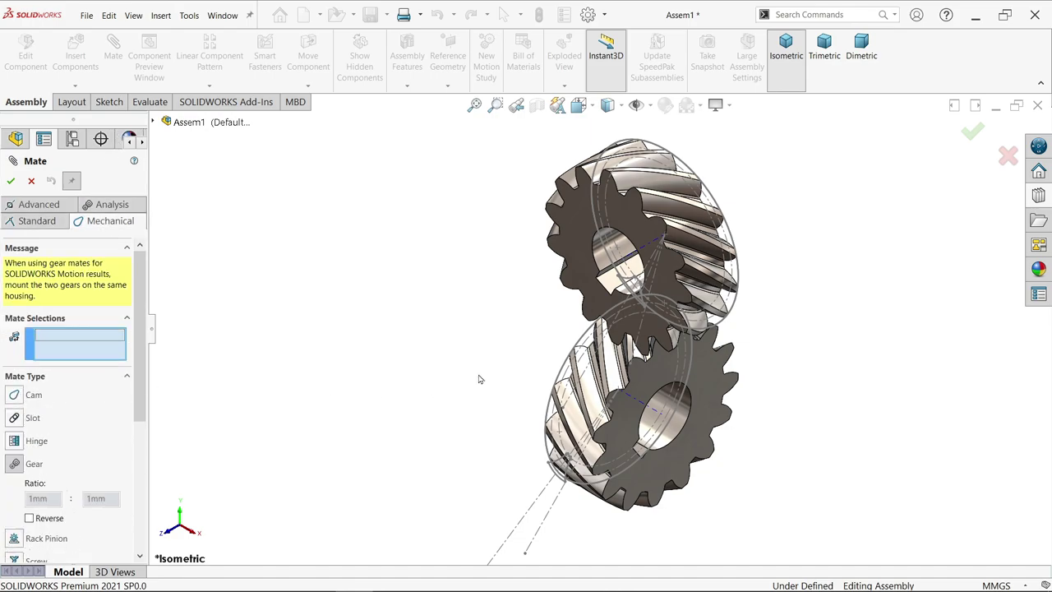
- Select each gear's Arc23 pitch circle for a 63.64mm : 63.64mm ratio and apply the mate
scroll(735, 257, "down", 5)
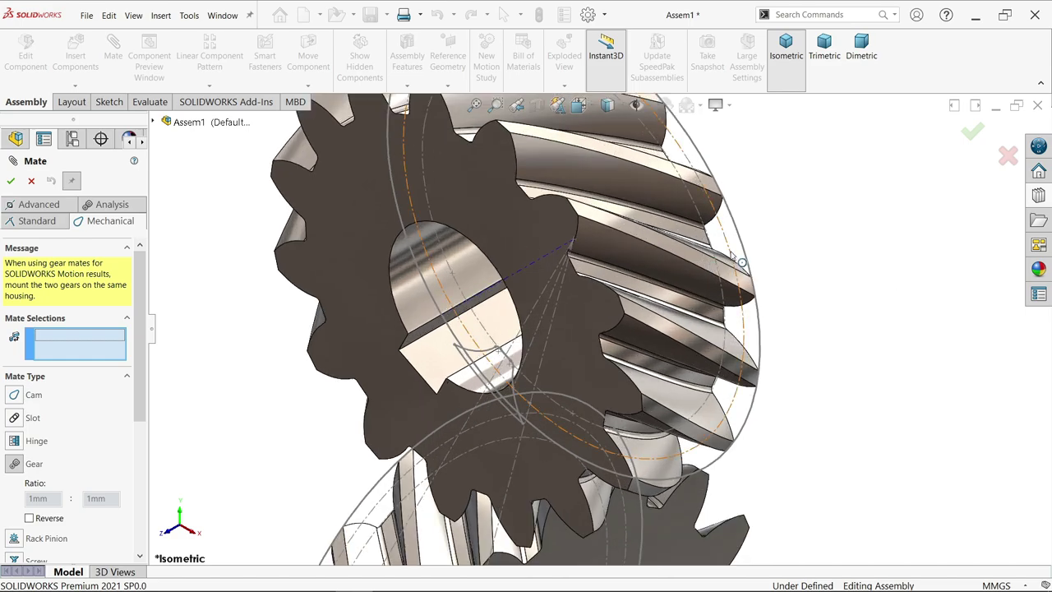
left_click(741, 262)
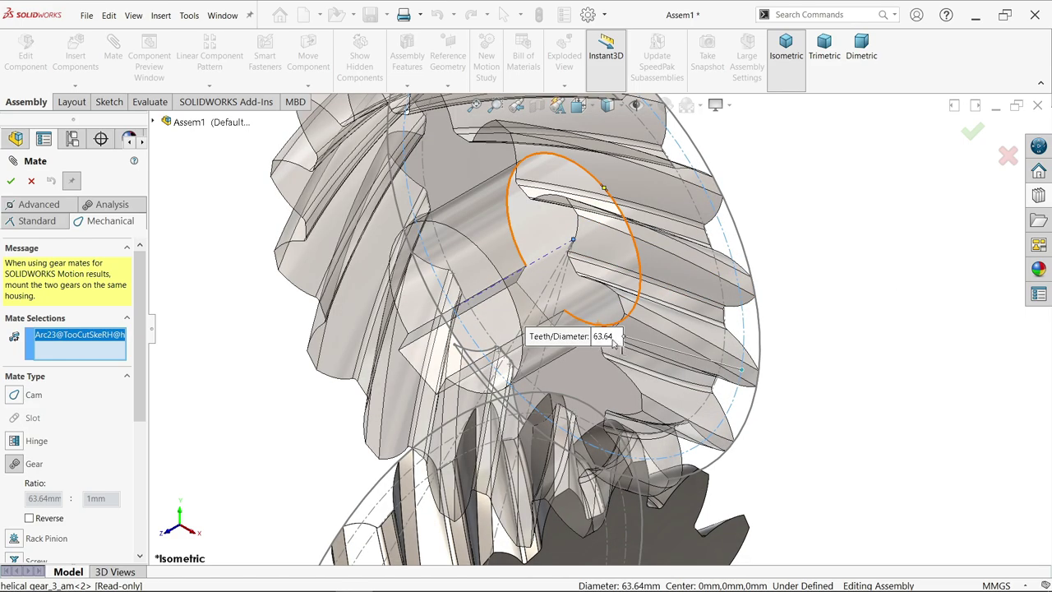
scroll(609, 341, "up", 3)
scroll(575, 428, "down", 5)
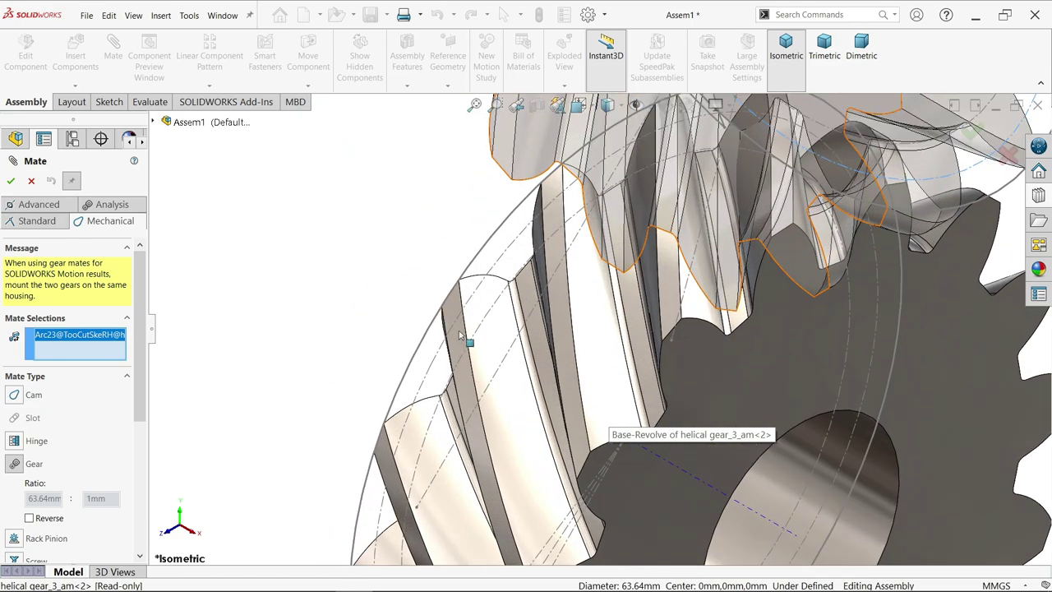
left_click(512, 481)
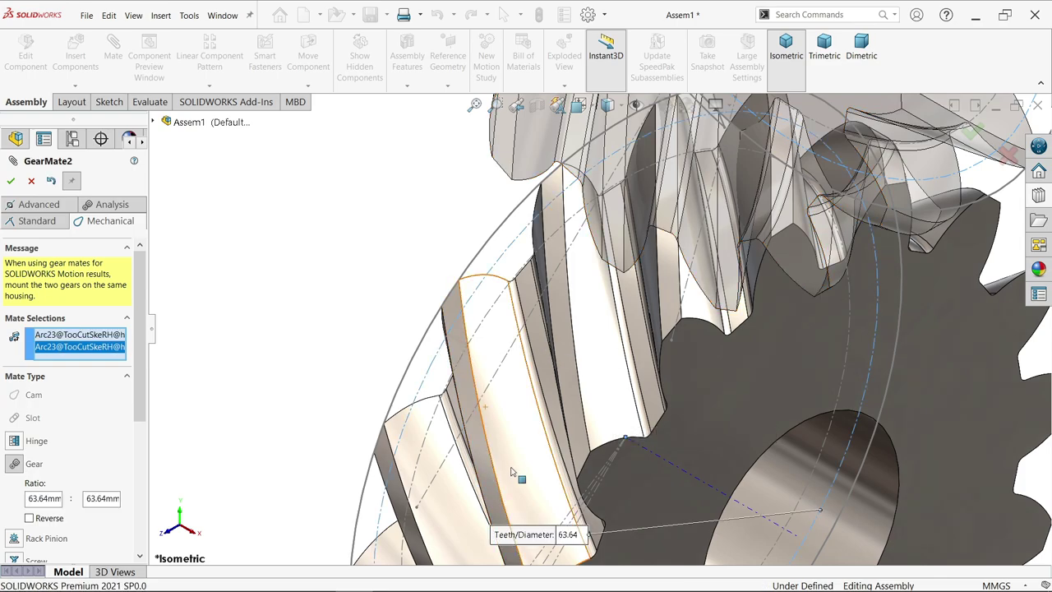
left_click_drag(540, 534, 314, 292)
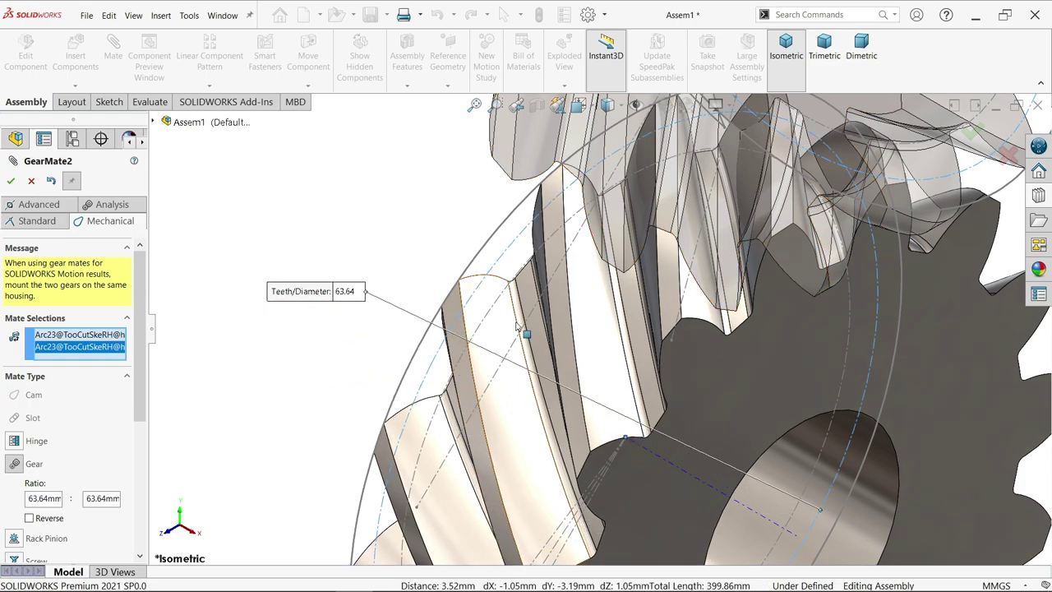
scroll(527, 322, "up", 4)
scroll(527, 322, "down", 1)
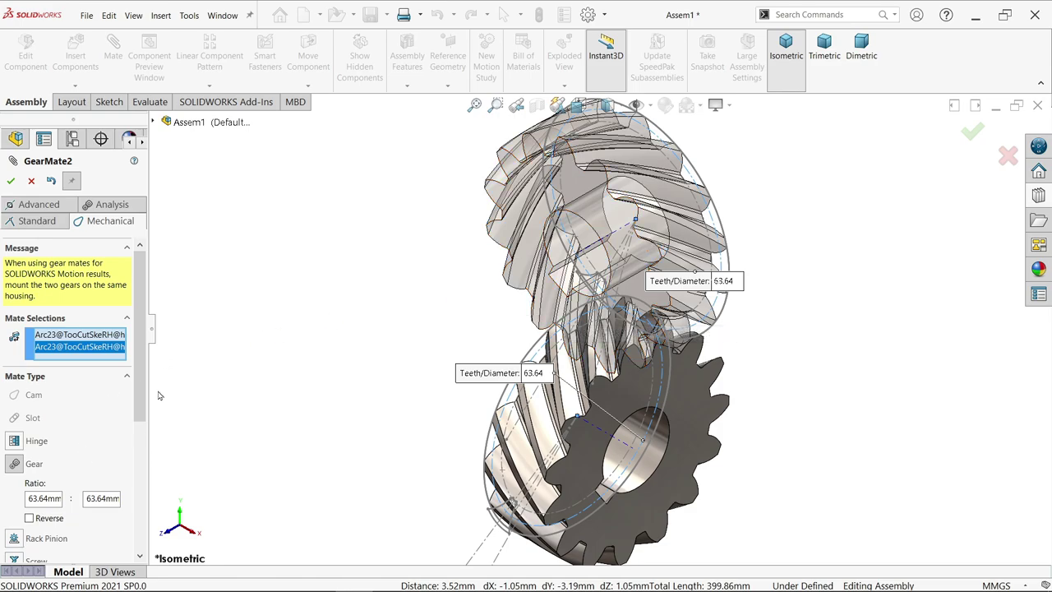
scroll(142, 361, "down", 3)
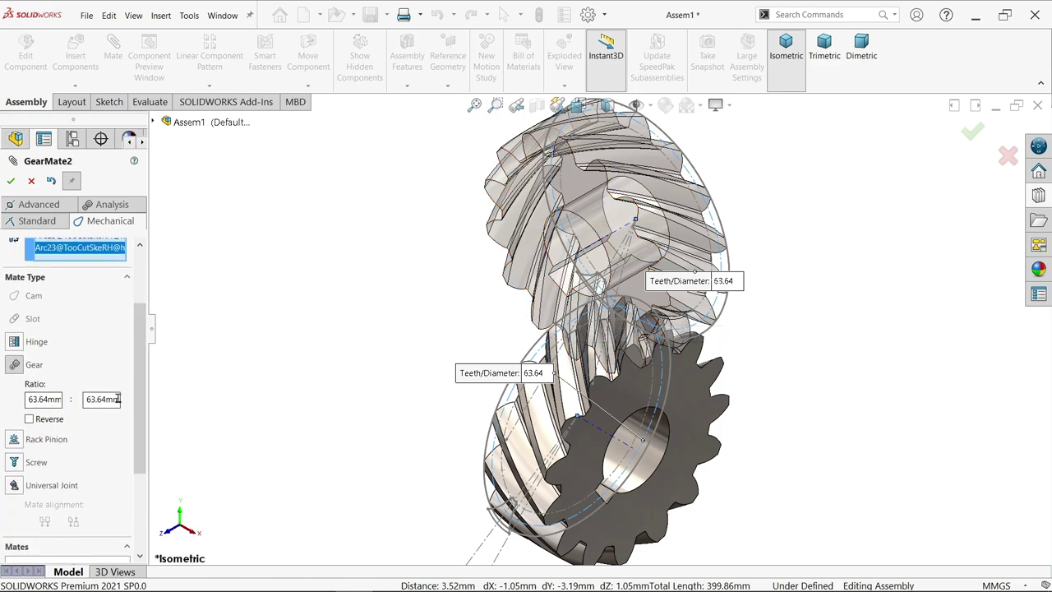
left_click(11, 181)
- Close the mate, turn the lower gear to confirm both rotate together, and hide the sketch line
left_click(31, 182)
left_click_drag(621, 391, 707, 353)
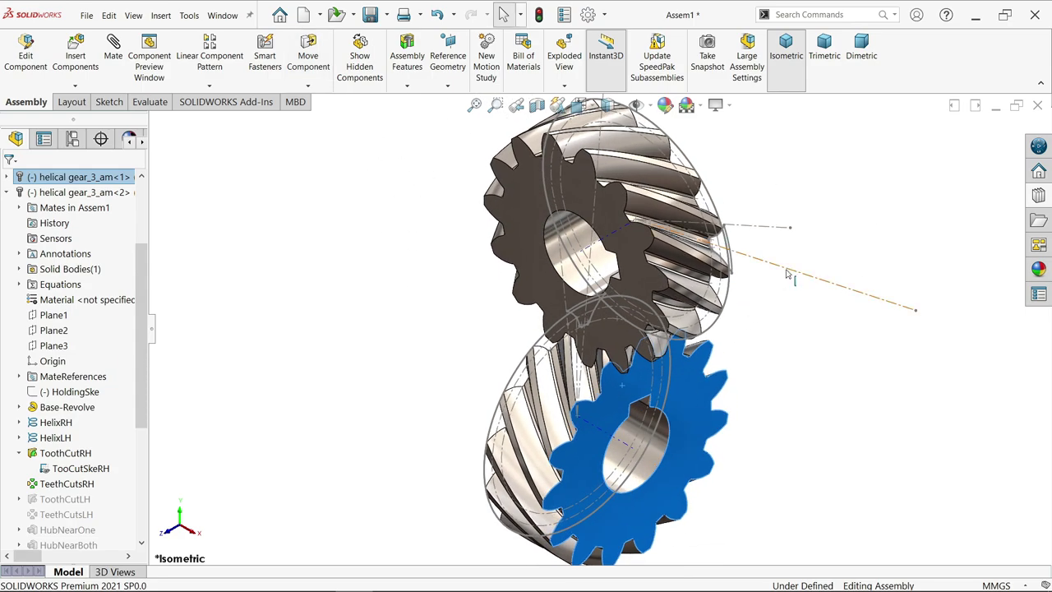
left_click(786, 272)
left_click(837, 238)
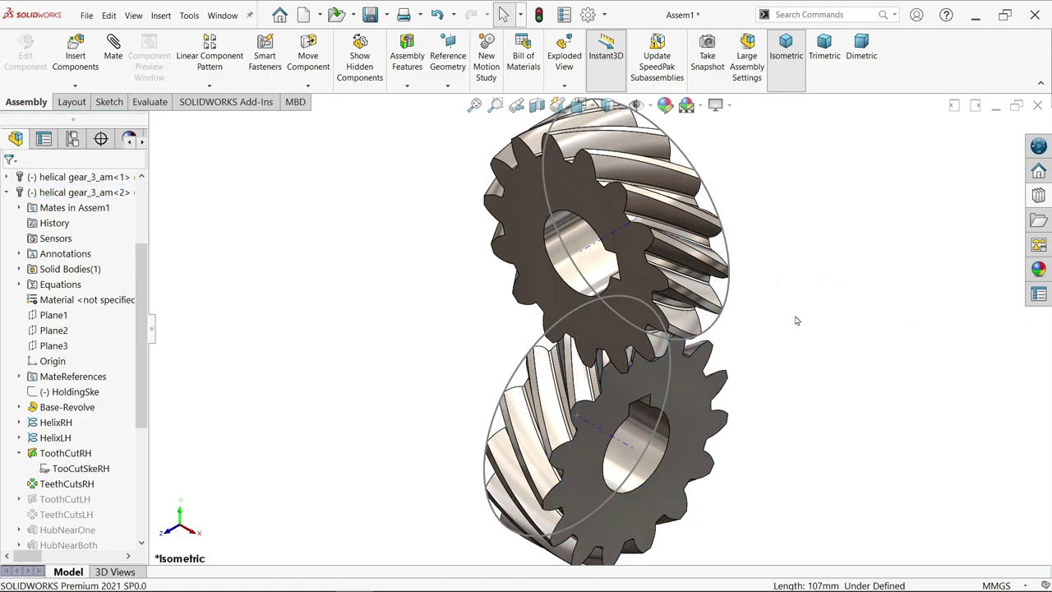
- Hide both gears' pitch circles, then fit the gears to the view in Isometric orientation
left_click(730, 302)
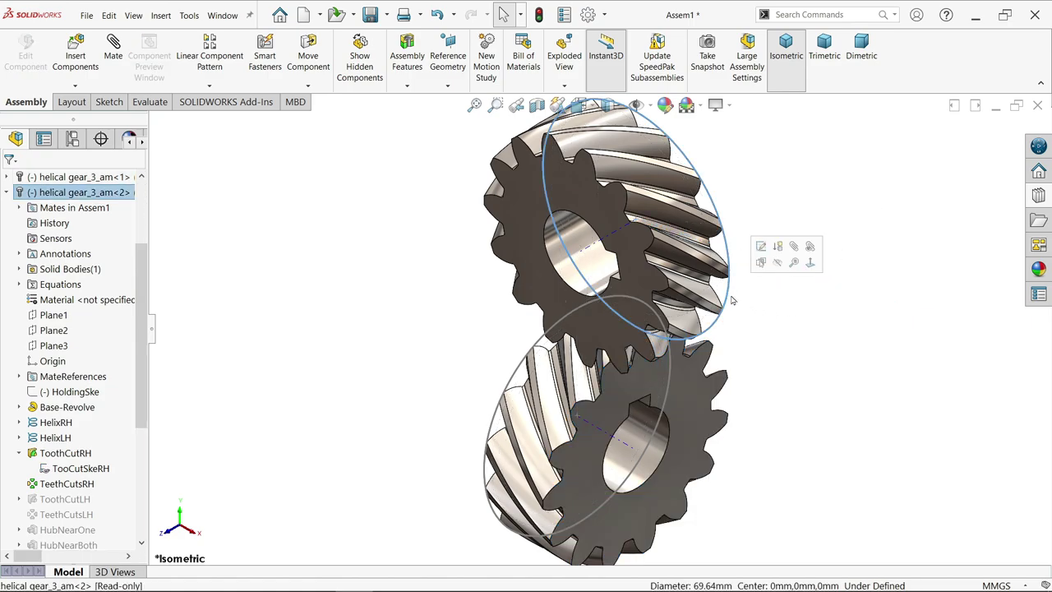
key("Escape")
left_click(672, 380)
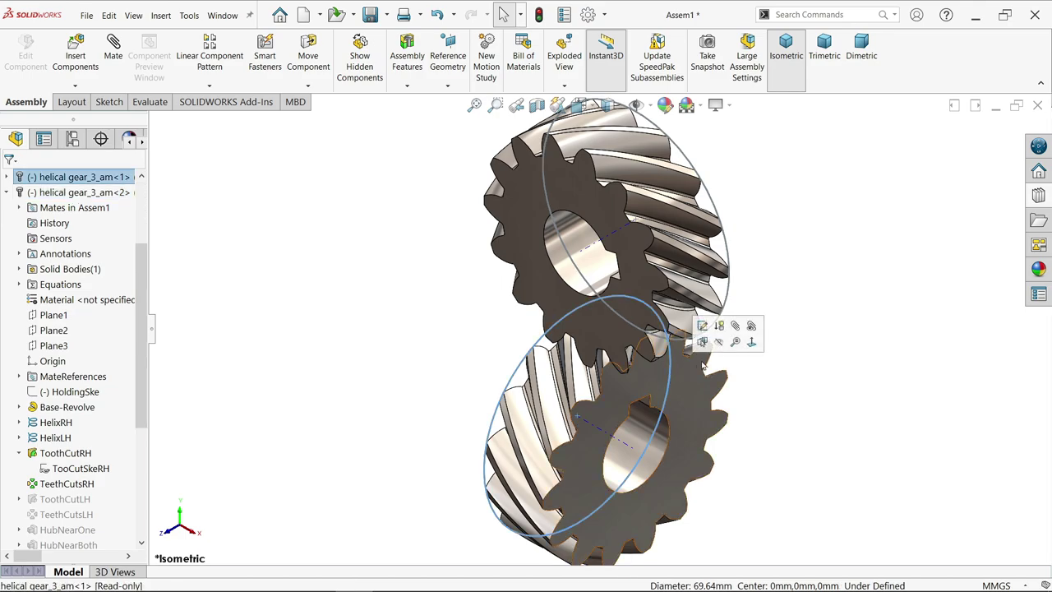
left_click(725, 345)
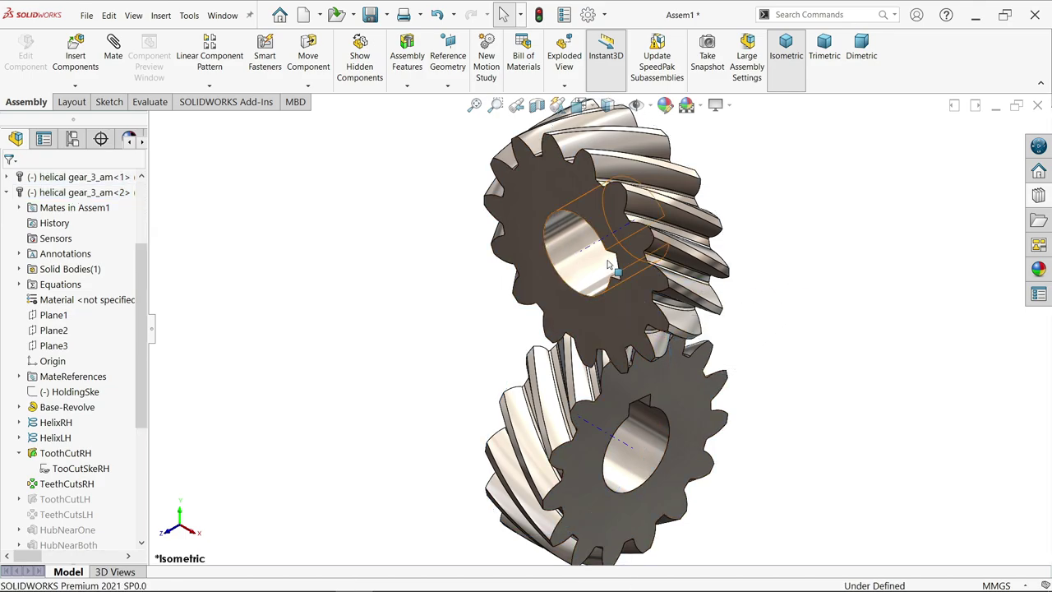
left_click(649, 105)
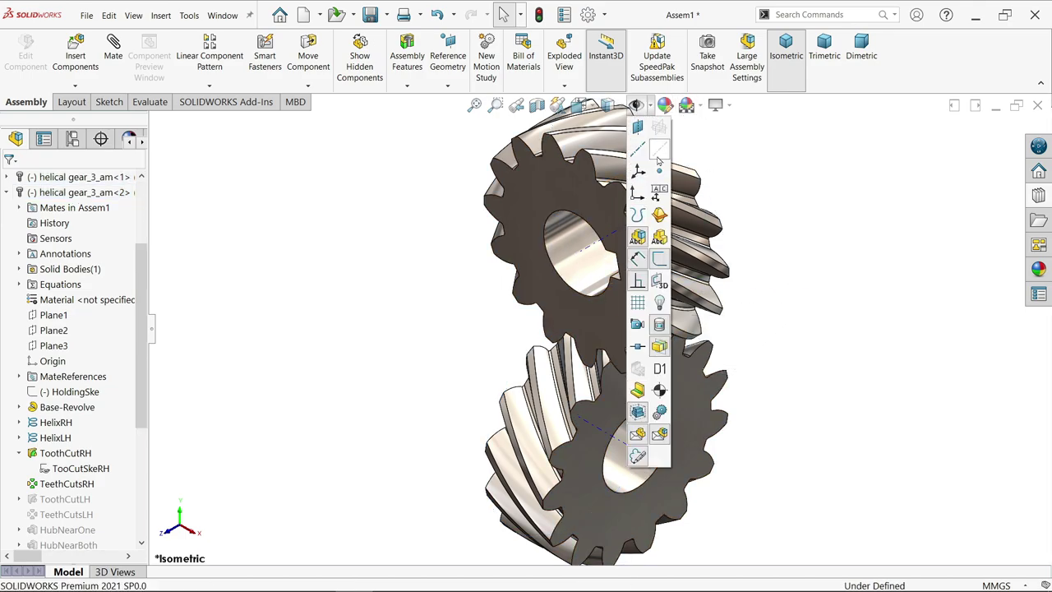
key("f")
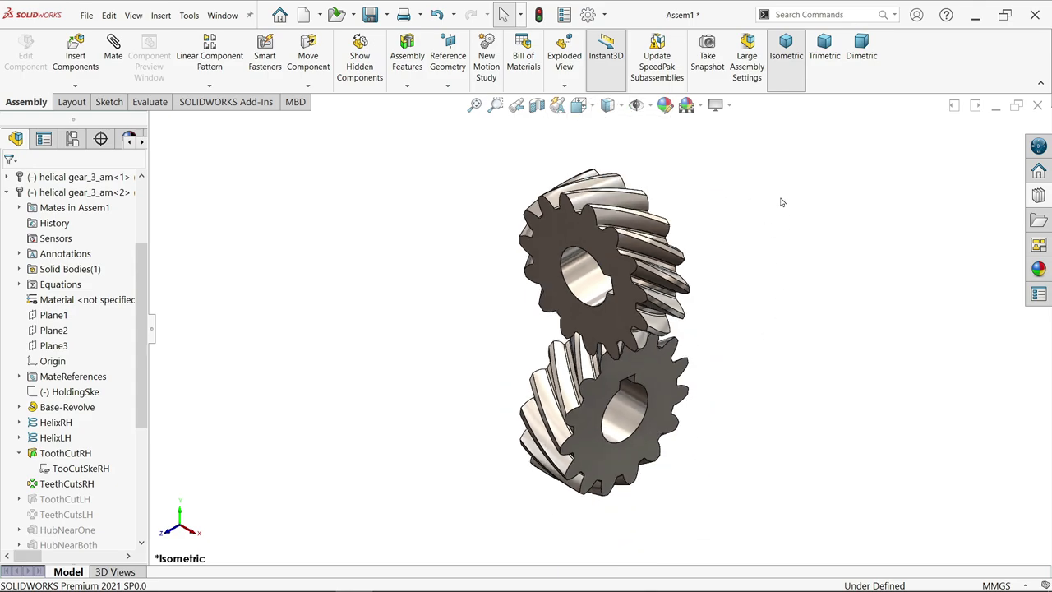
left_click(786, 66)
scroll(721, 333, "down", 2)
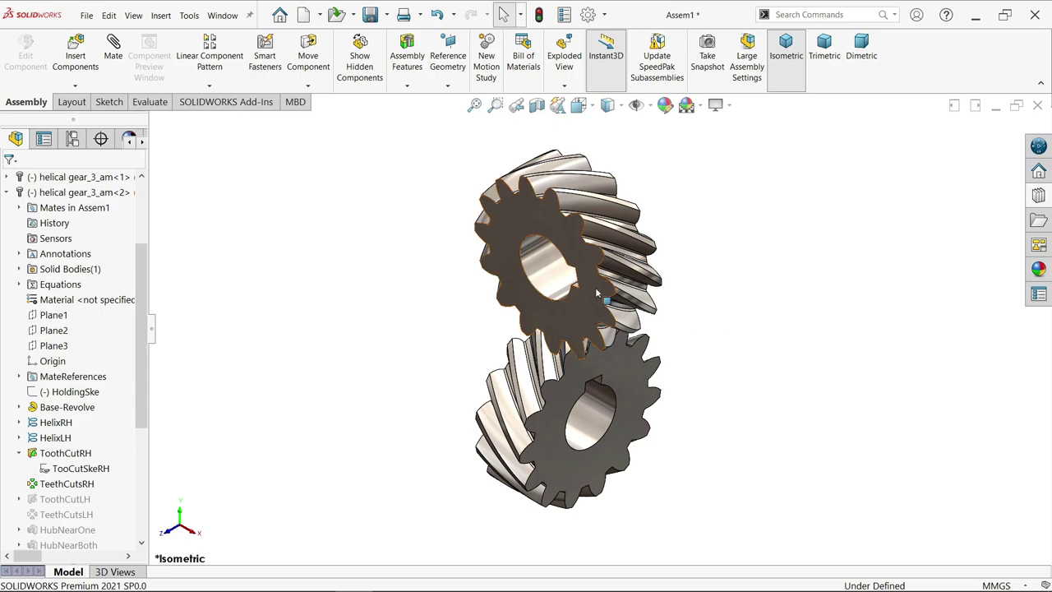
scroll(597, 292, "down", 1)
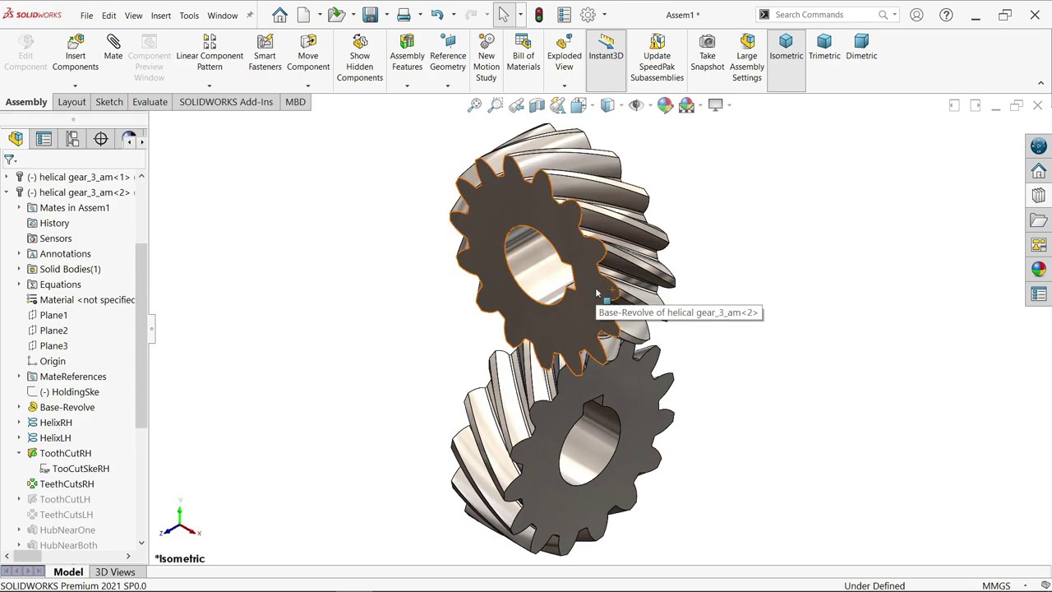
- Save all modified documents, accepting the read-only gear file warning and rebuilding first
right_click(931, 68)
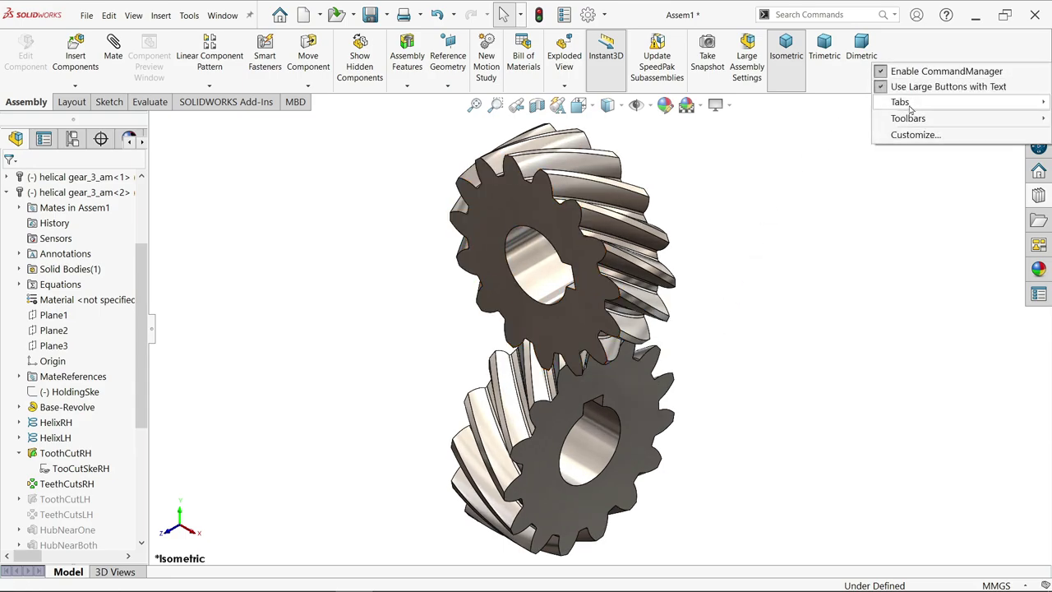
left_click(371, 15)
left_click(293, 286)
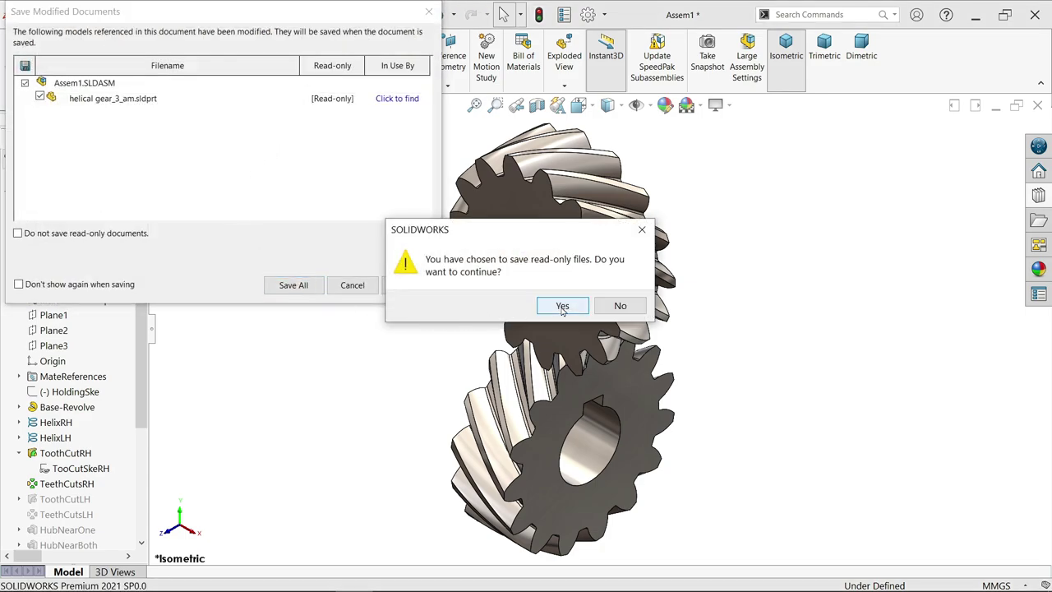
left_click(562, 308)
left_click(468, 249)
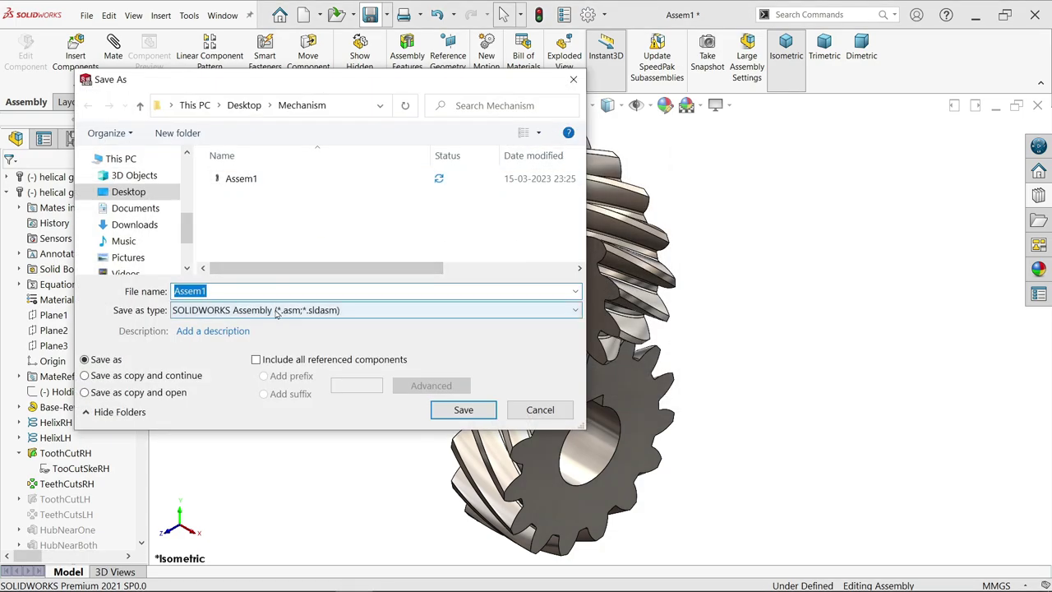
- Save the assembly as Assem2, replacing the gear export with the current configuration only
left_click(266, 289)
key("BackSpace")
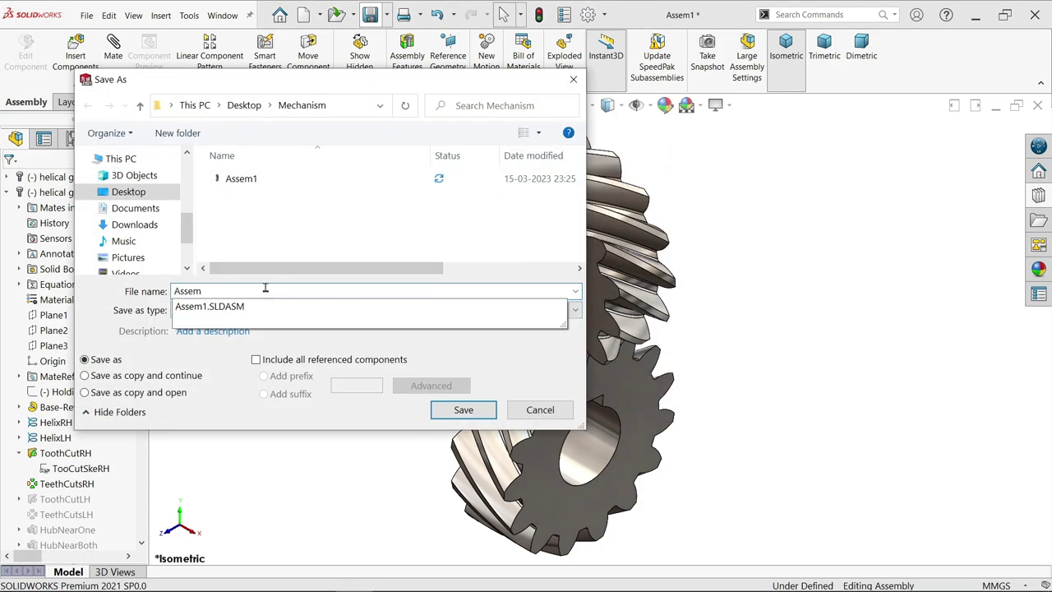
type("2")
left_click(462, 411)
left_click(449, 433)
left_click(560, 306)
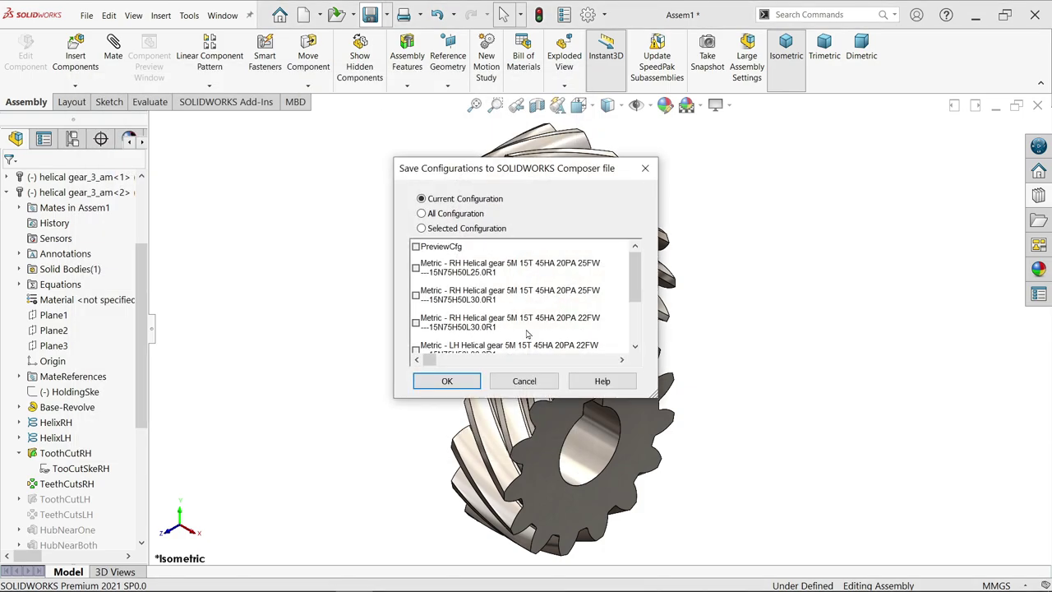
left_click(449, 381)
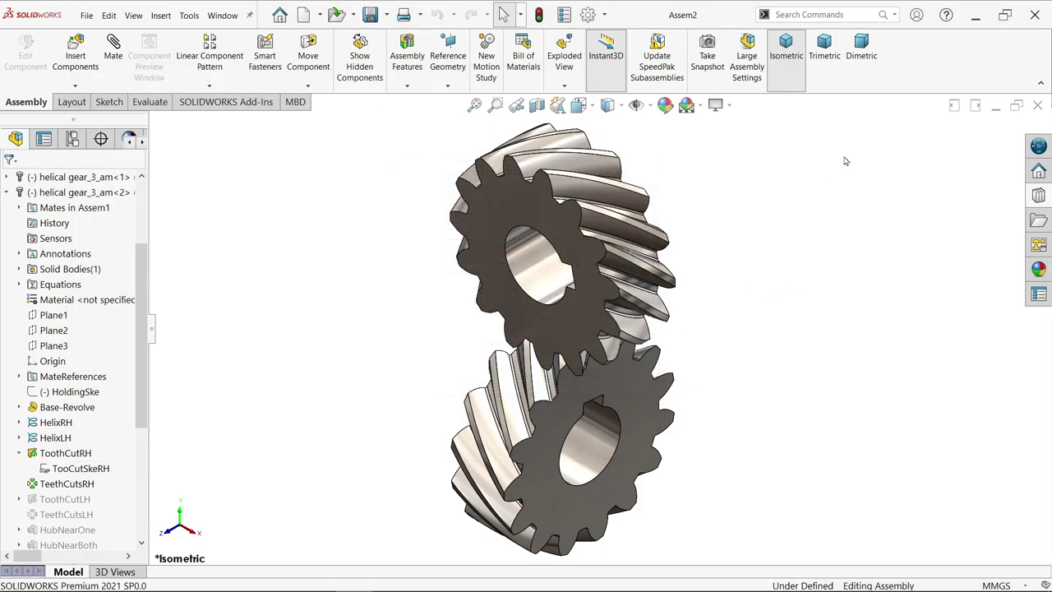
- Enable the MotionManager, switch to the expanded Motion Study 1 timeline, and confirm its properties
right_click(928, 55)
mouse_move(921, 105)
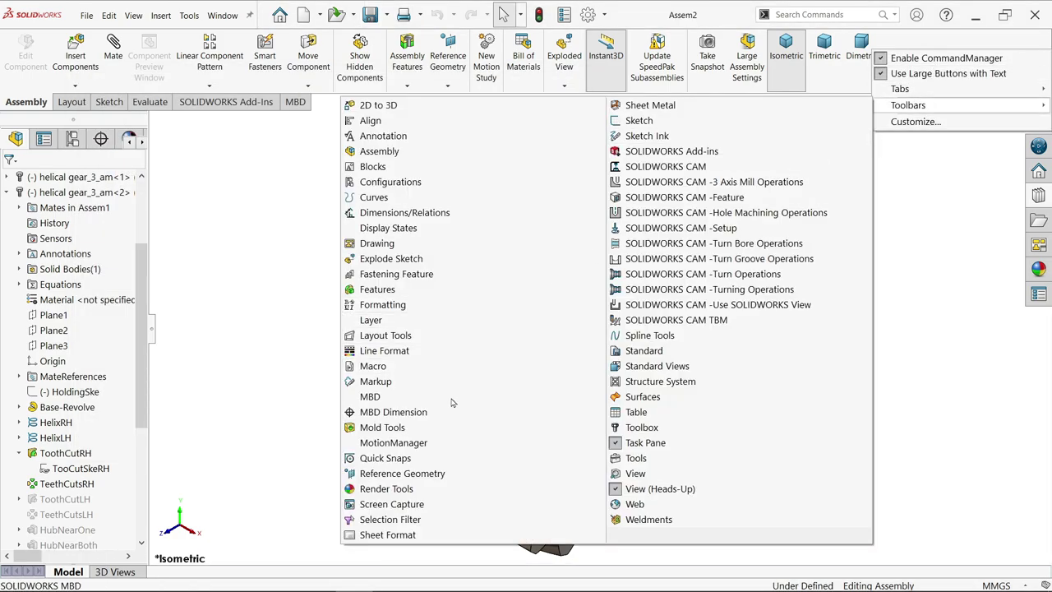
left_click(402, 443)
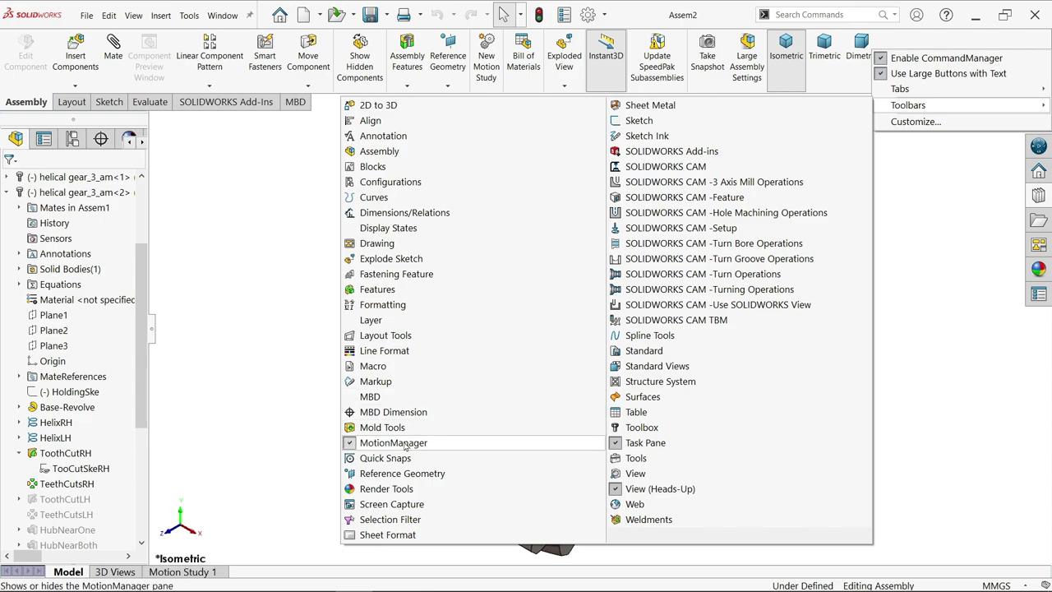
left_click(189, 578)
left_click(189, 576)
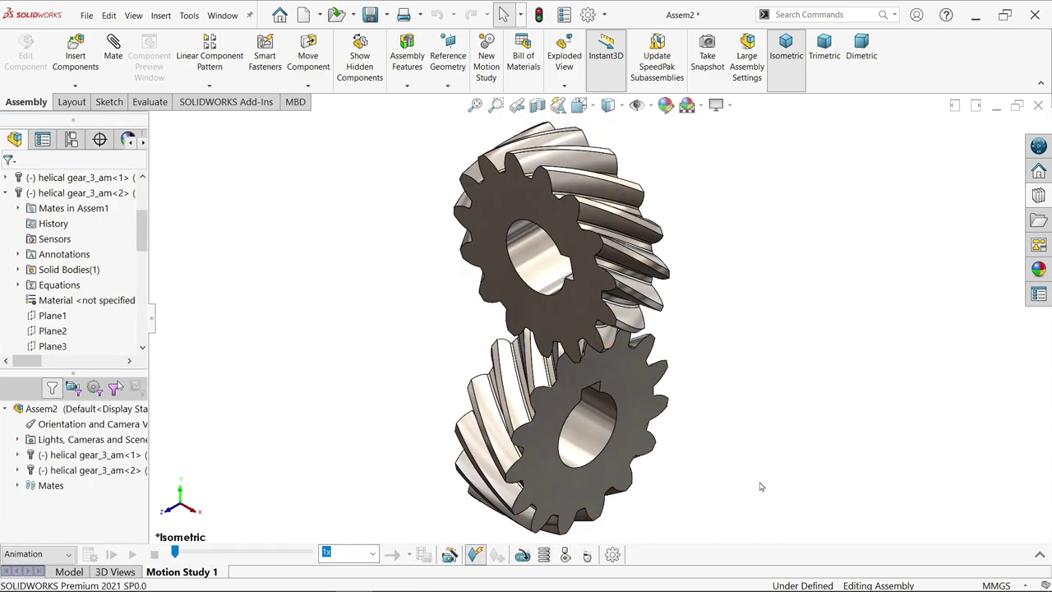
left_click(1040, 554)
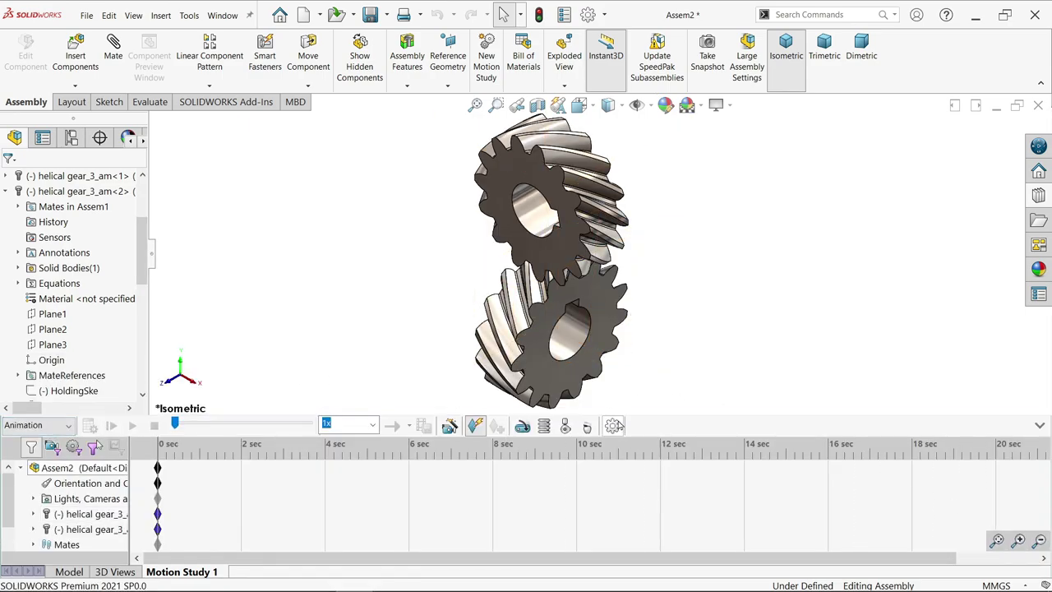
left_click(615, 425)
left_click_drag(49, 241, 3, 236)
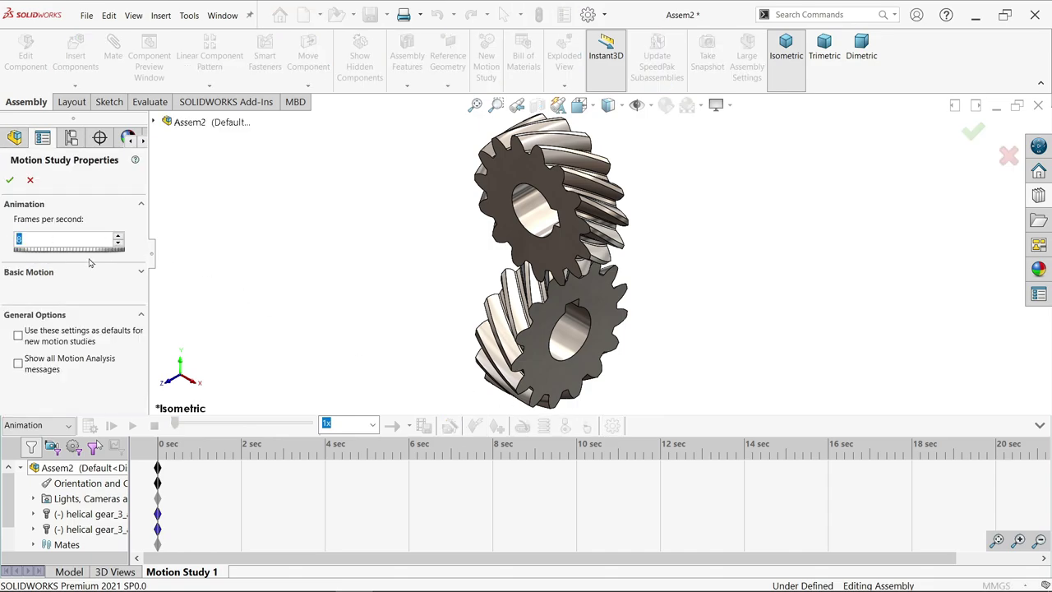
left_click(10, 180)
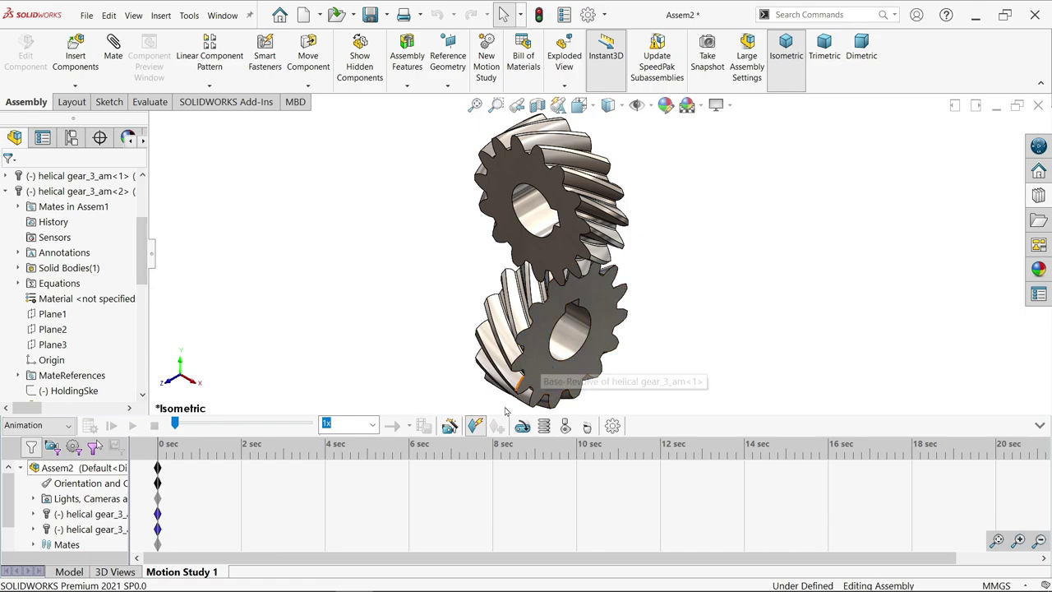
- Add a rotary motor on the lower gear's bore face with a constant 10 RPM speed
left_click(522, 427)
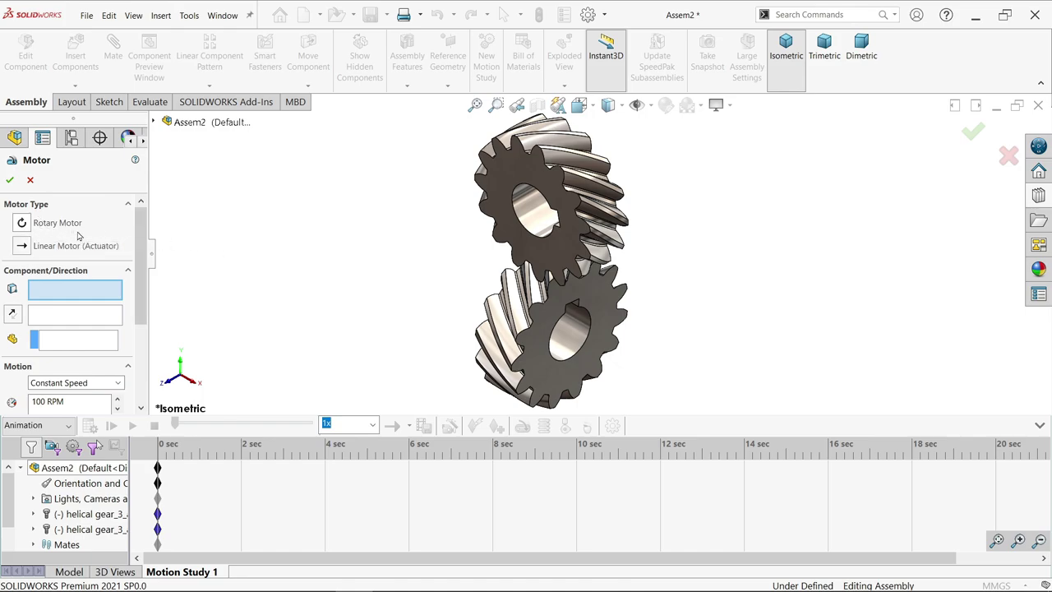
left_click(548, 344)
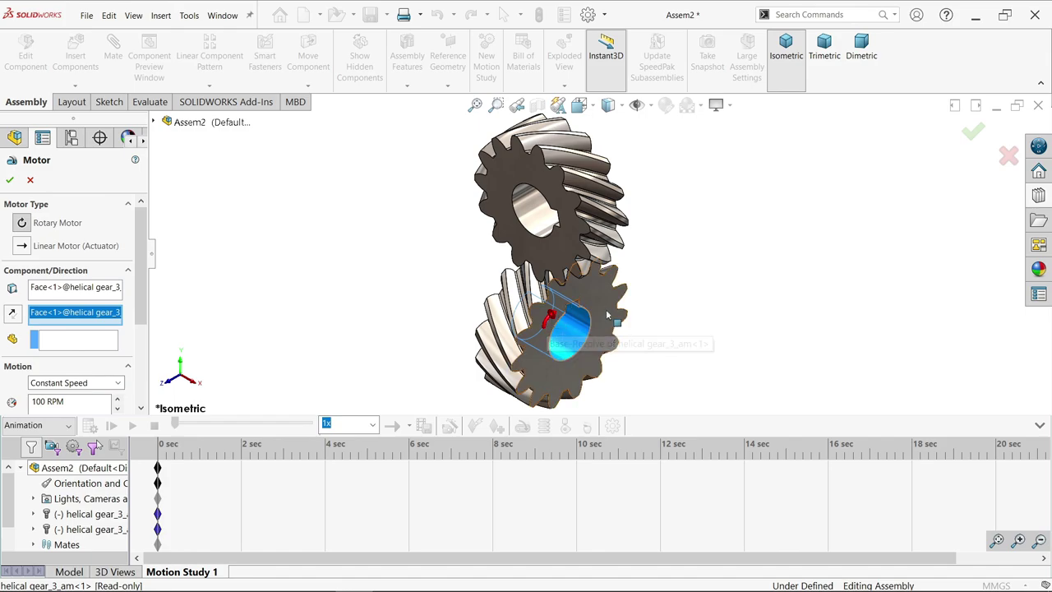
scroll(99, 312, "down", 2)
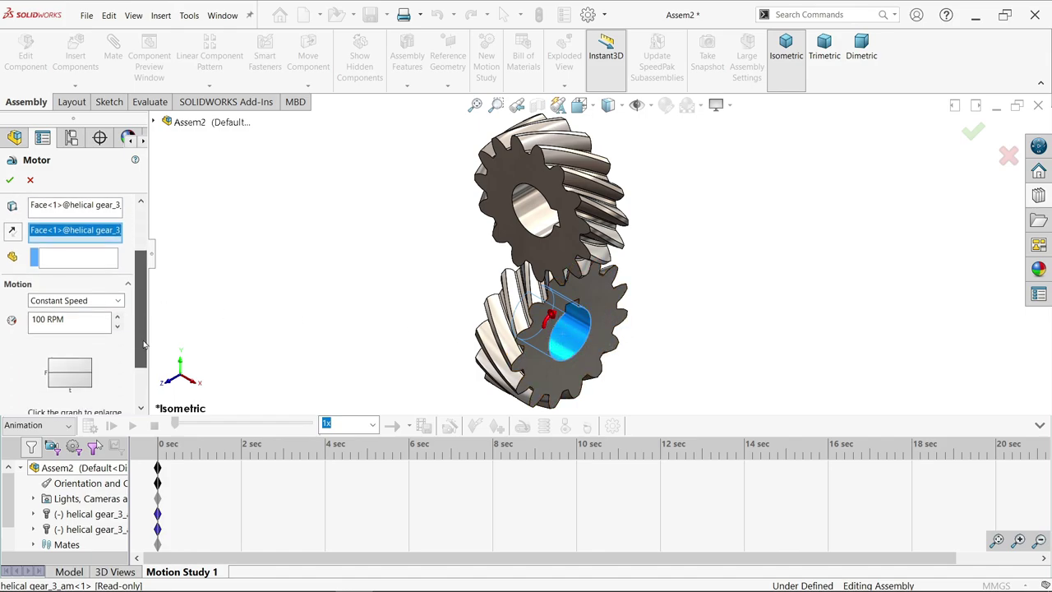
double_click(48, 320)
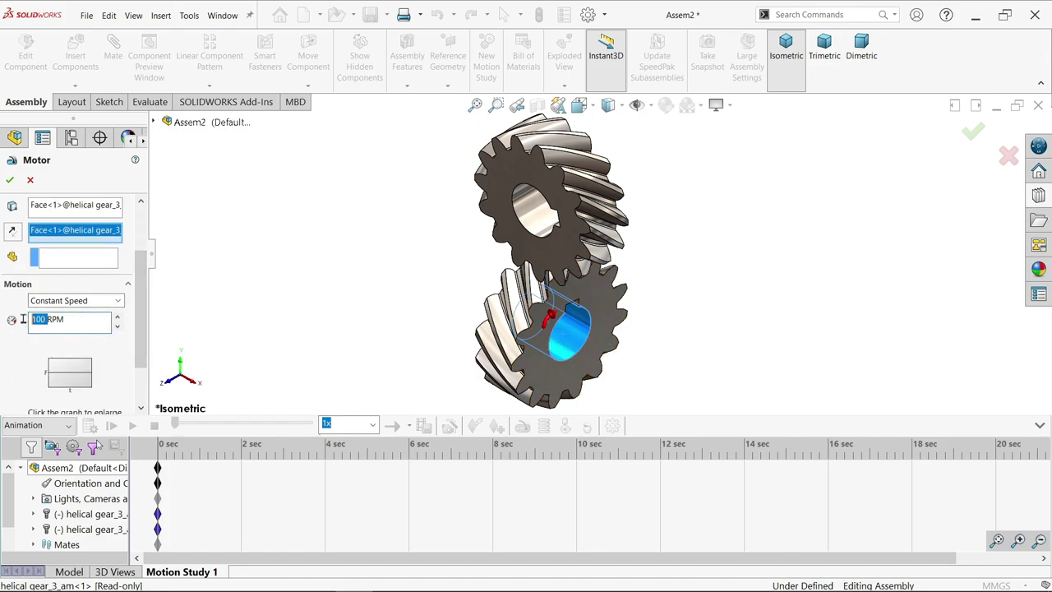
type("10")
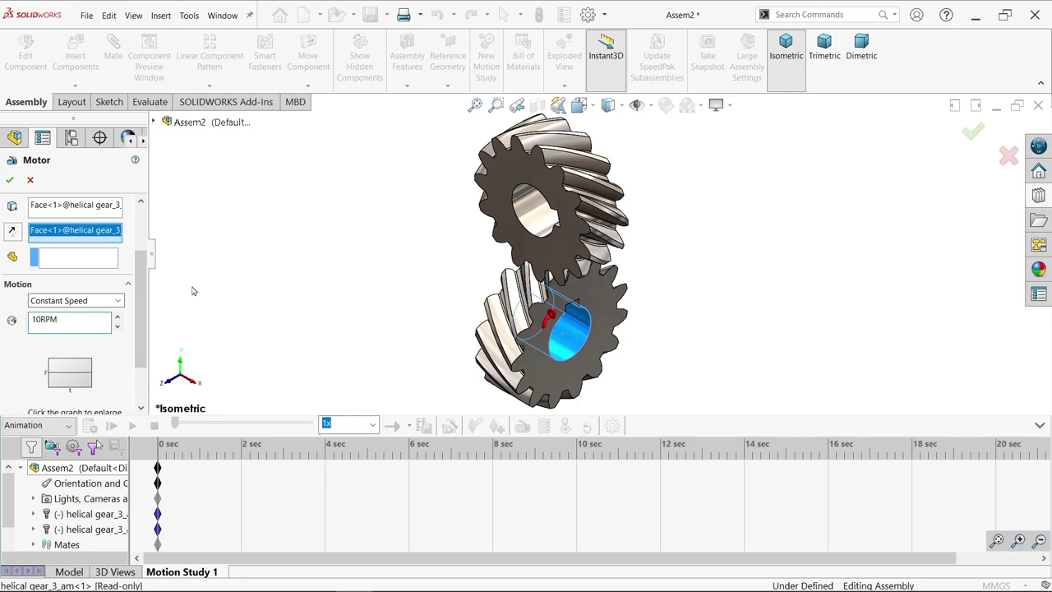
key("Return")
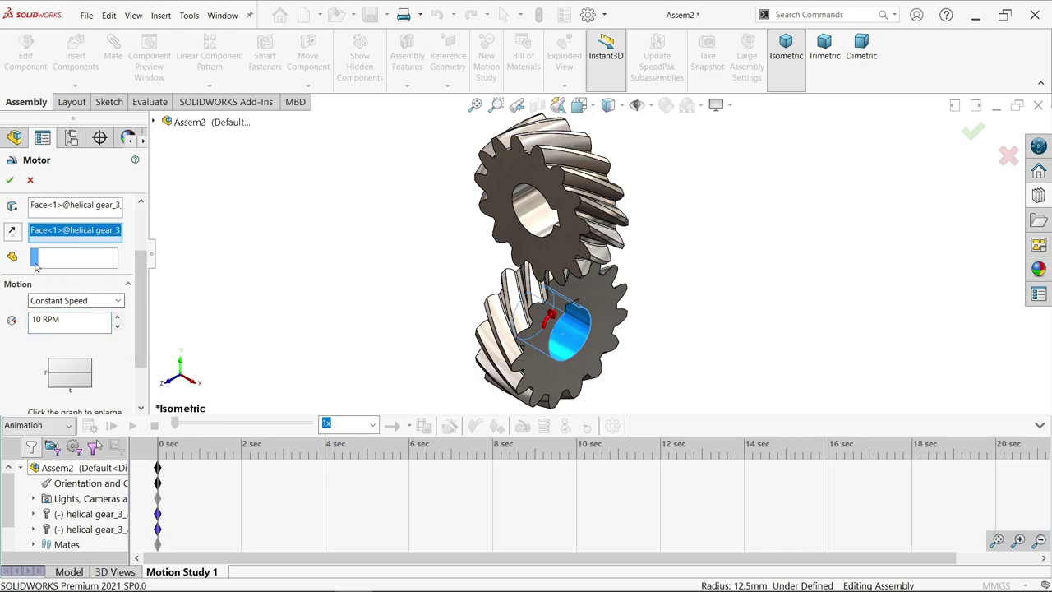
left_click(10, 179)
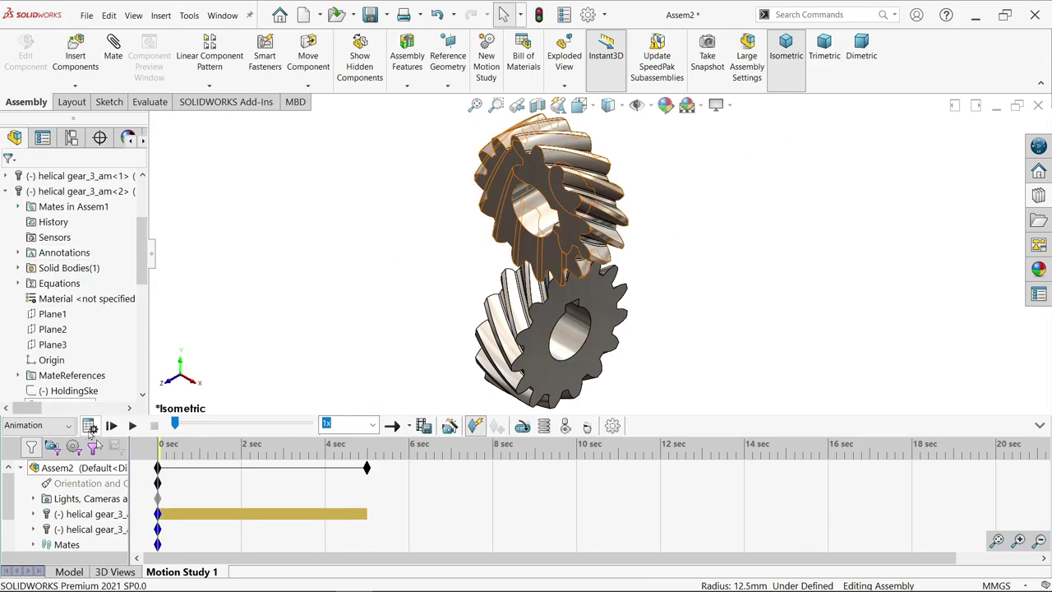
- Calculate the motion study, set playback to Reciprocate, play it, and collapse the timeline
left_click(89, 425)
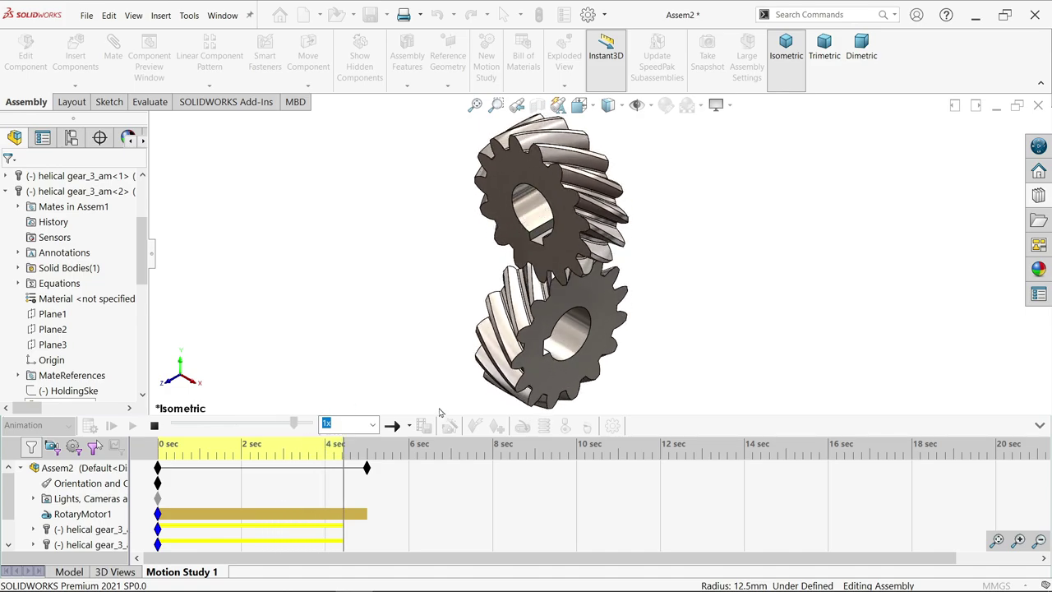
left_click(409, 426)
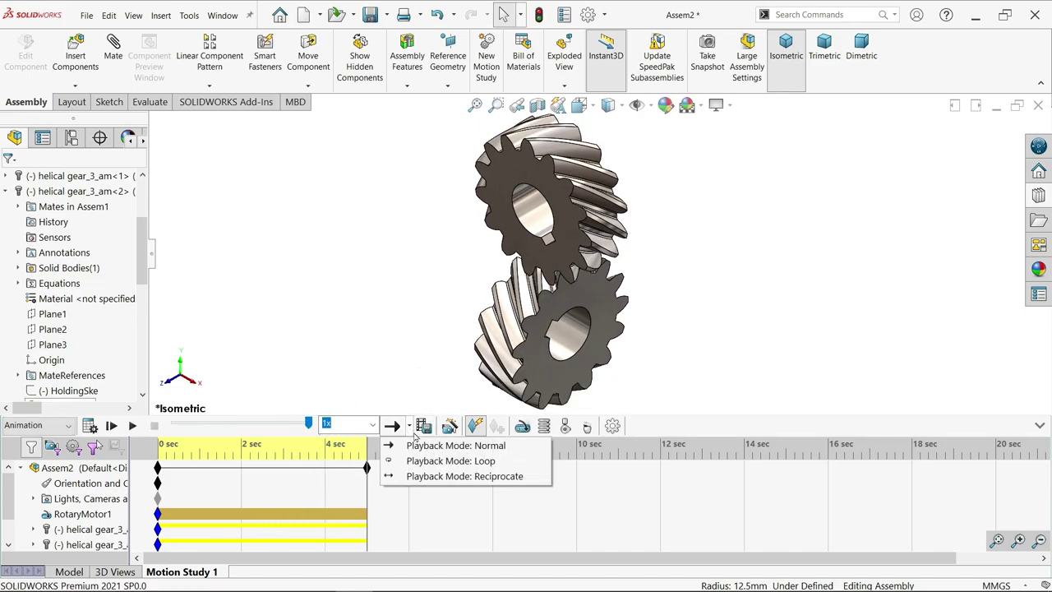
left_click(424, 476)
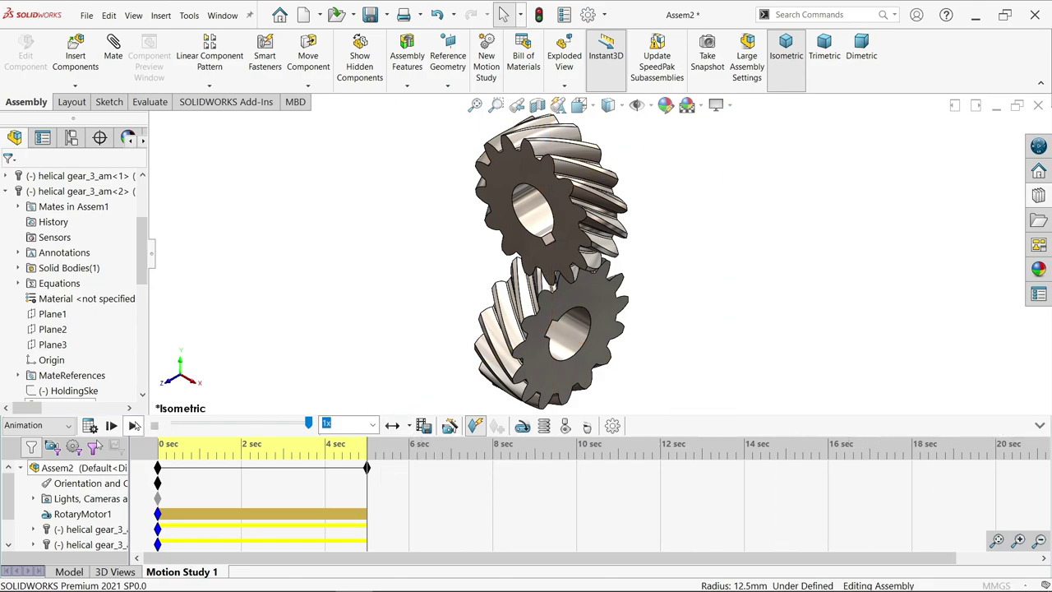
left_click(133, 425)
left_click(1039, 426)
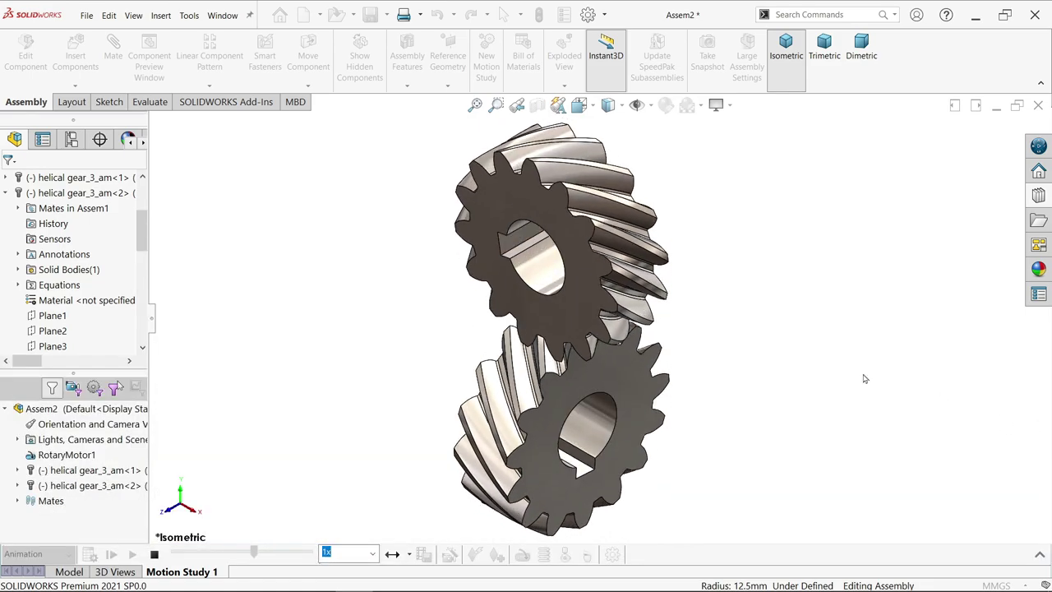